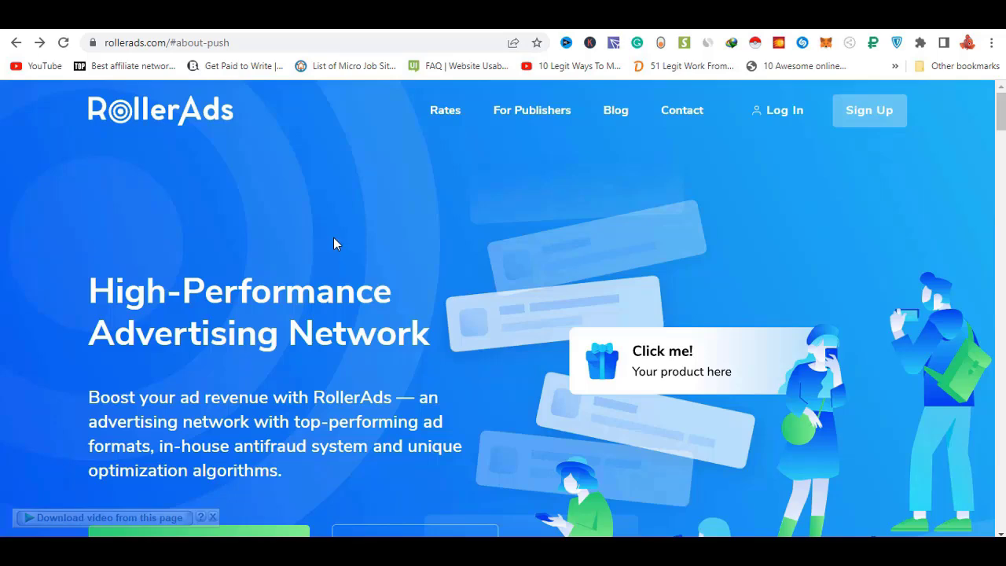
- Scroll through the RollerAds homepage and open the Rates page with its world traffic map
scroll(334, 242, down, 2)
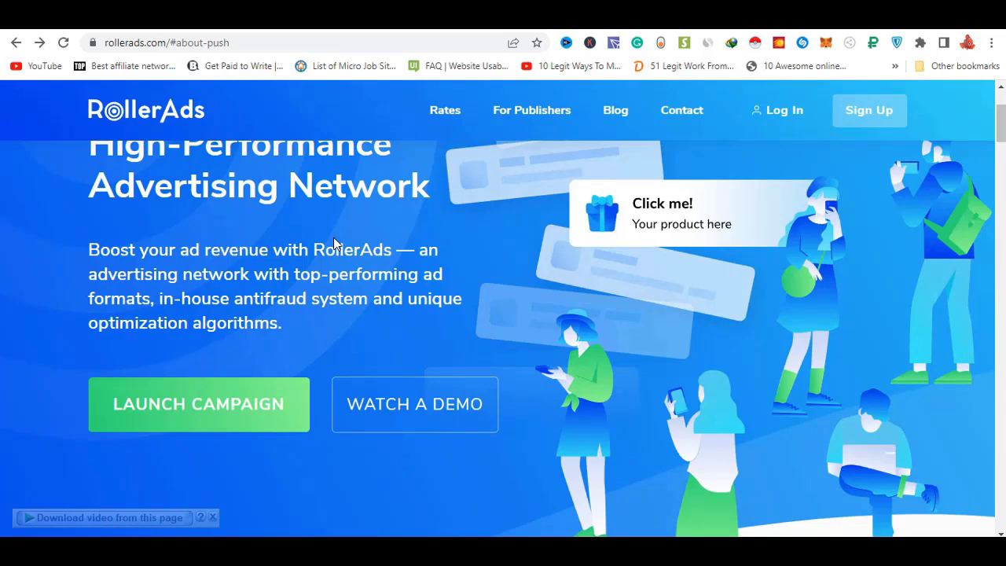
scroll(333, 244, down, 1)
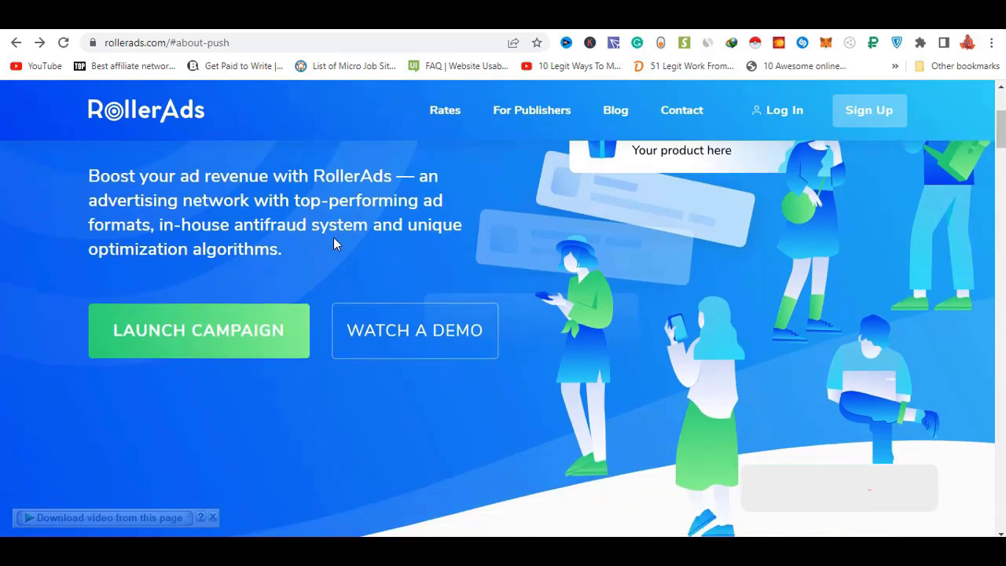
scroll(376, 370, down, 2)
scroll(377, 370, down, 5)
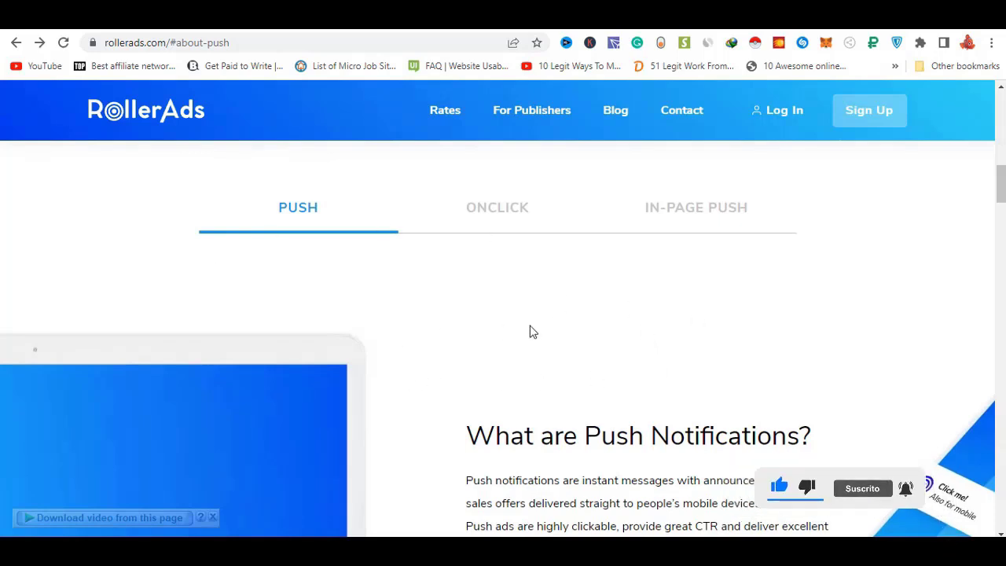
scroll(534, 349, up, 3)
click(445, 114)
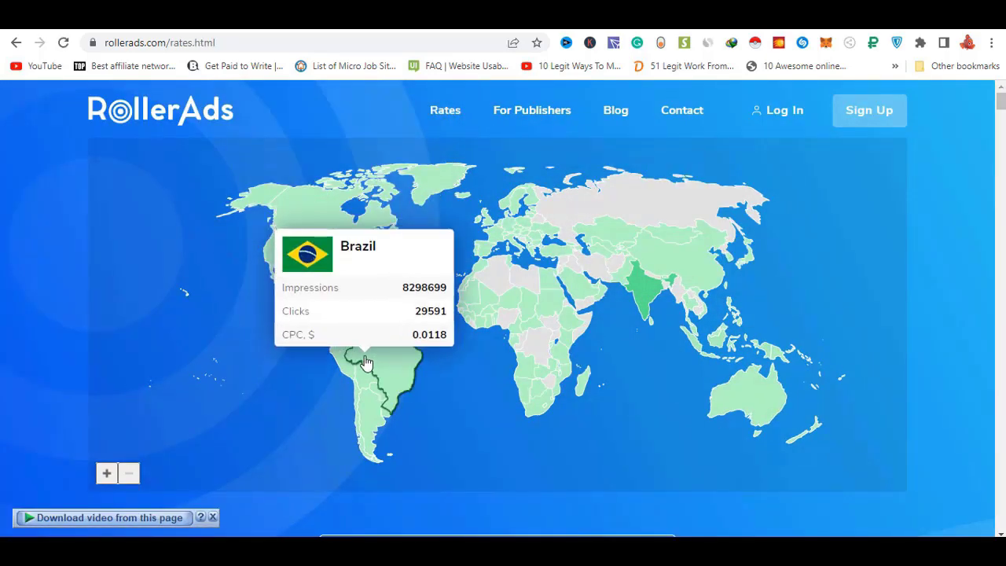
- View the OnClick and In-Page Push rate tables
drag(1003, 112, 1004, 125)
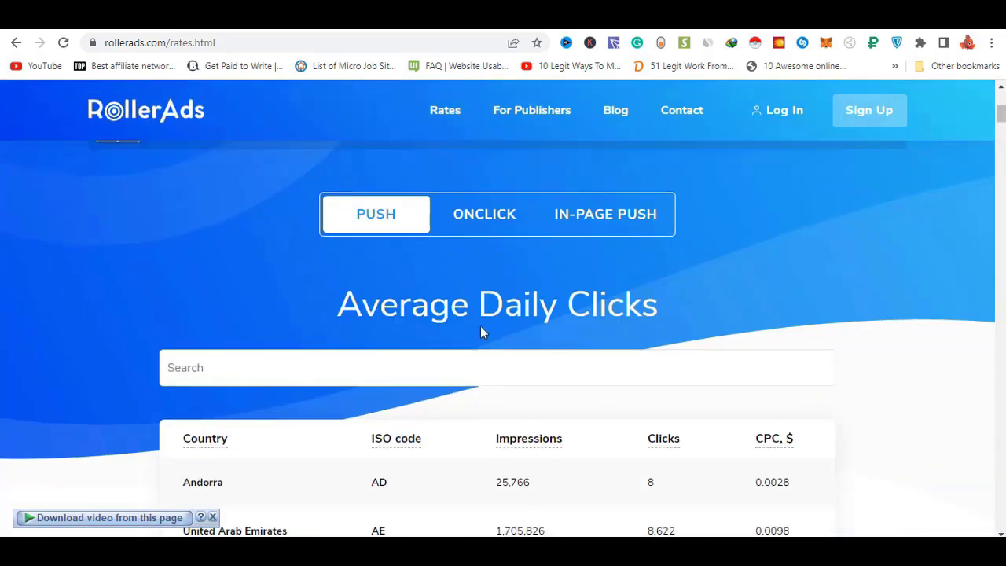
click(507, 218)
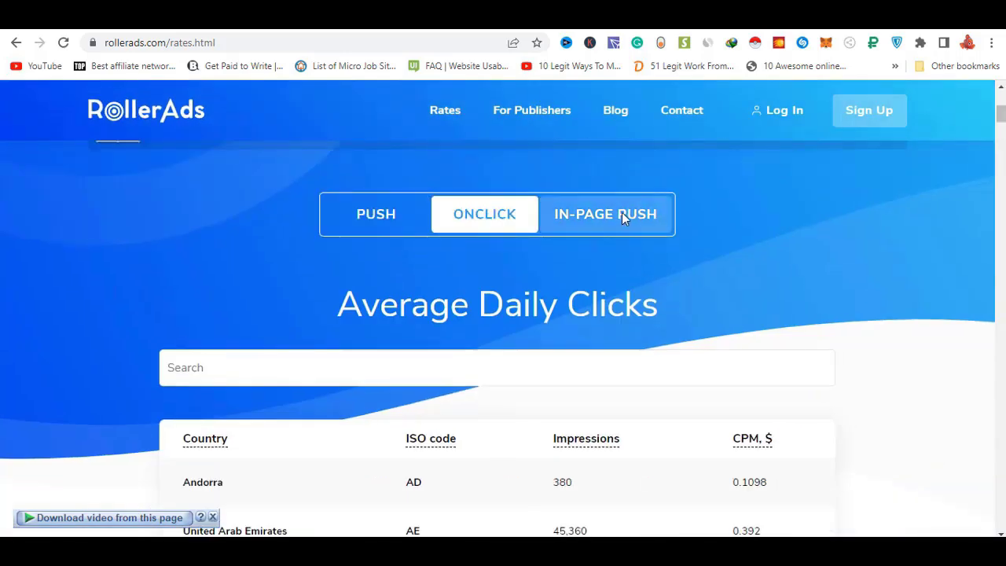
click(617, 212)
scroll(408, 332, down, 3)
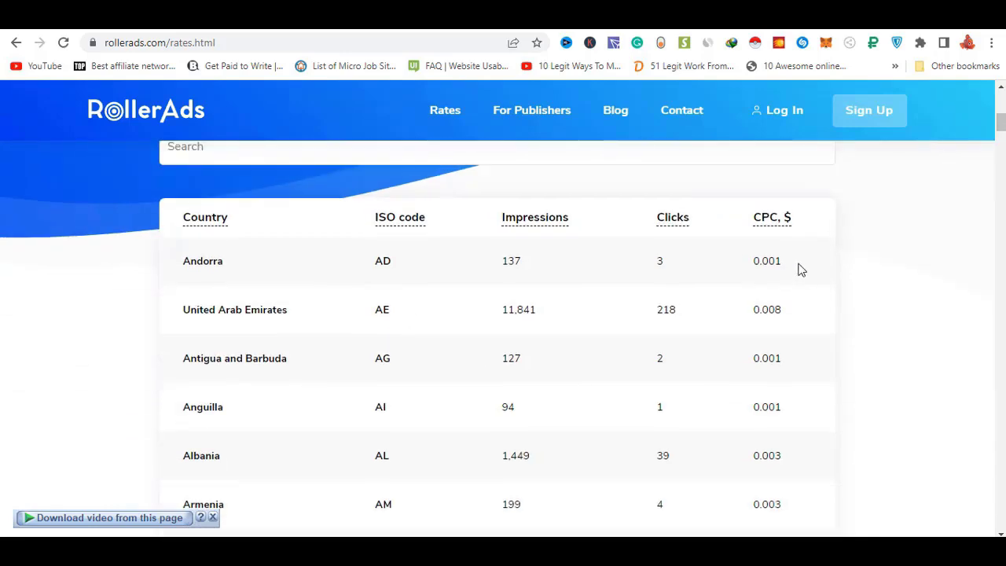
scroll(770, 325, down, 15)
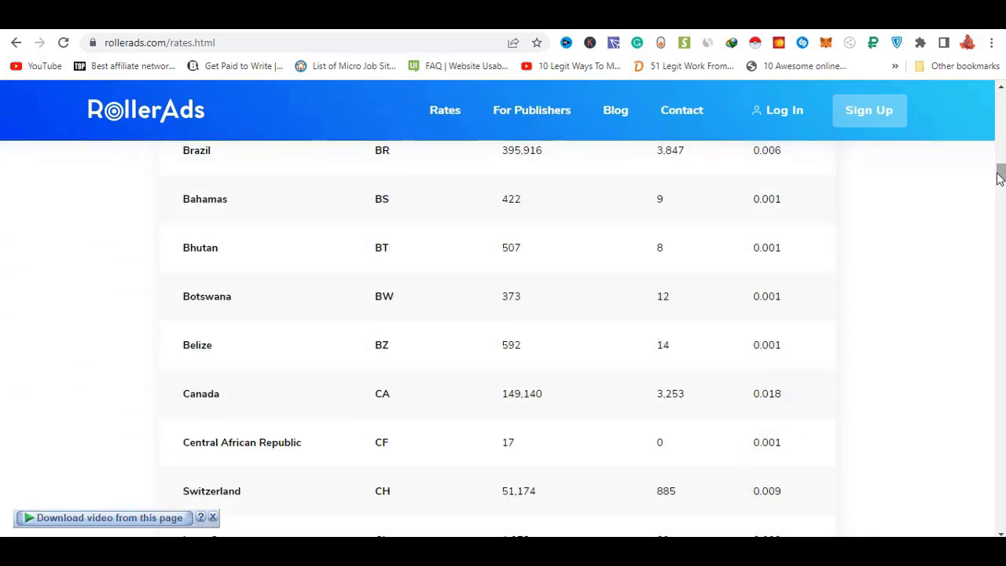
- Open the Sign Up form for a new RollerAds account
drag(1001, 173, 1000, 91)
scroll(898, 315, down, 5)
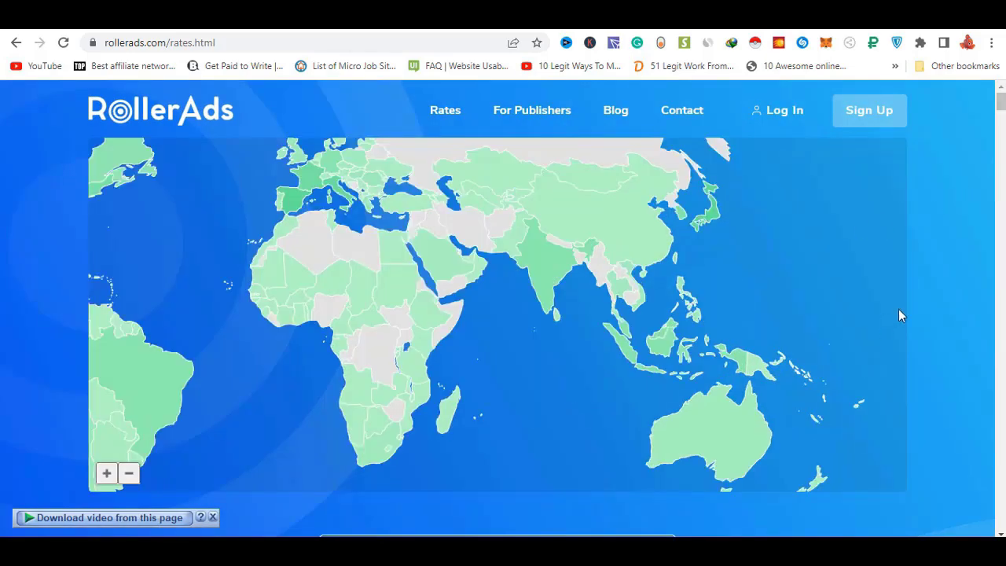
click(907, 129)
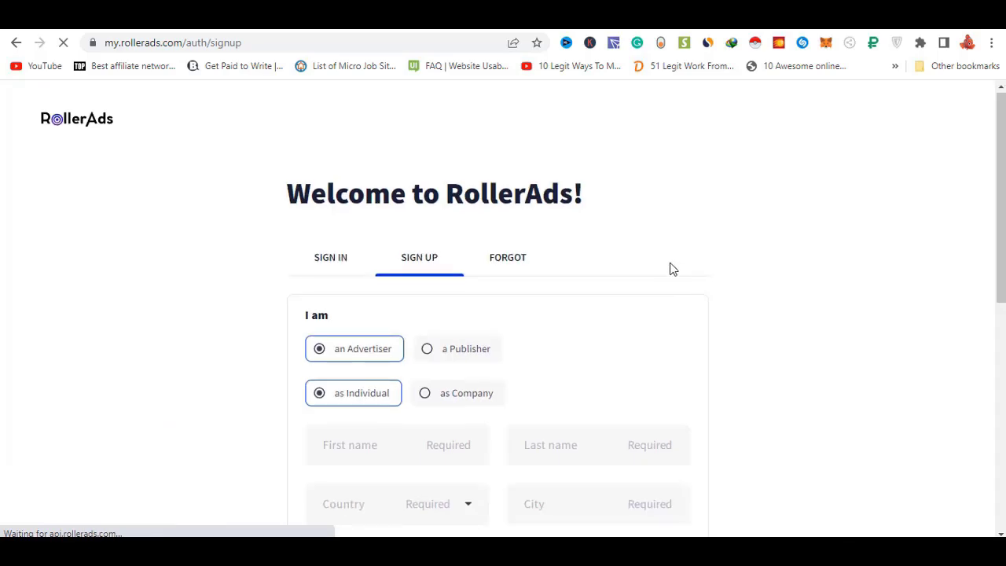
- Choose 'a Publisher' as the account type and Skype as the contact messenger
scroll(550, 228, down, 1)
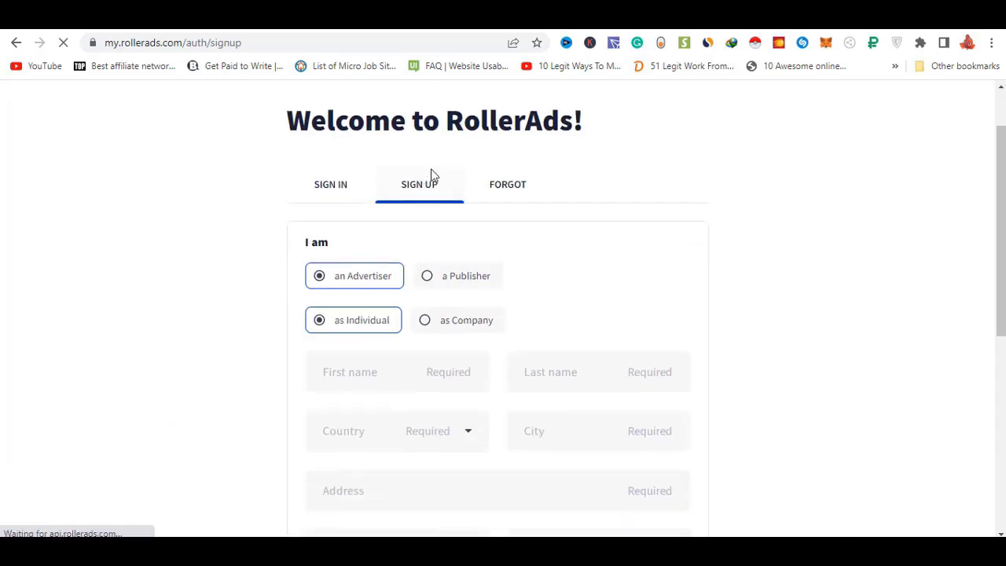
click(428, 279)
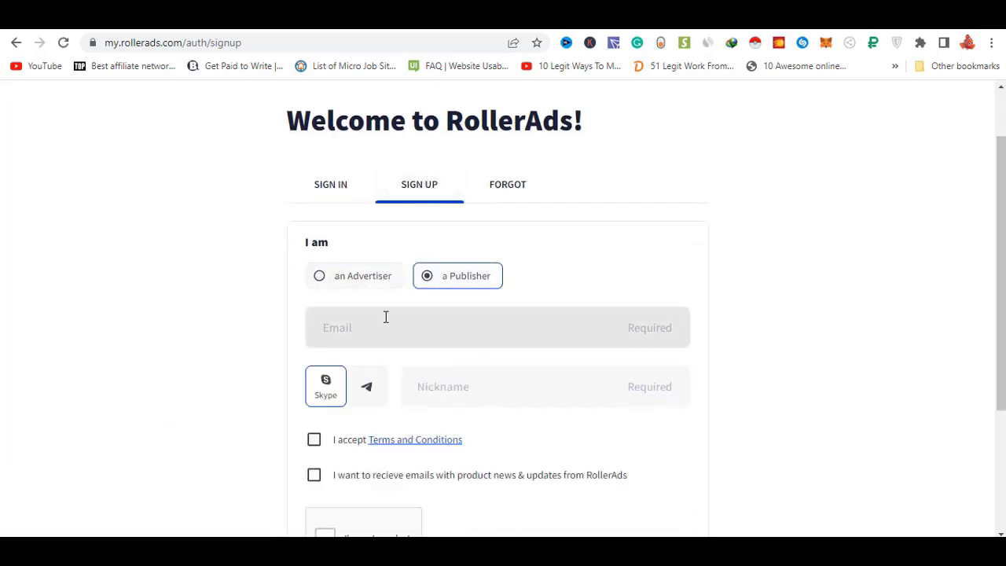
scroll(638, 294, down, 1)
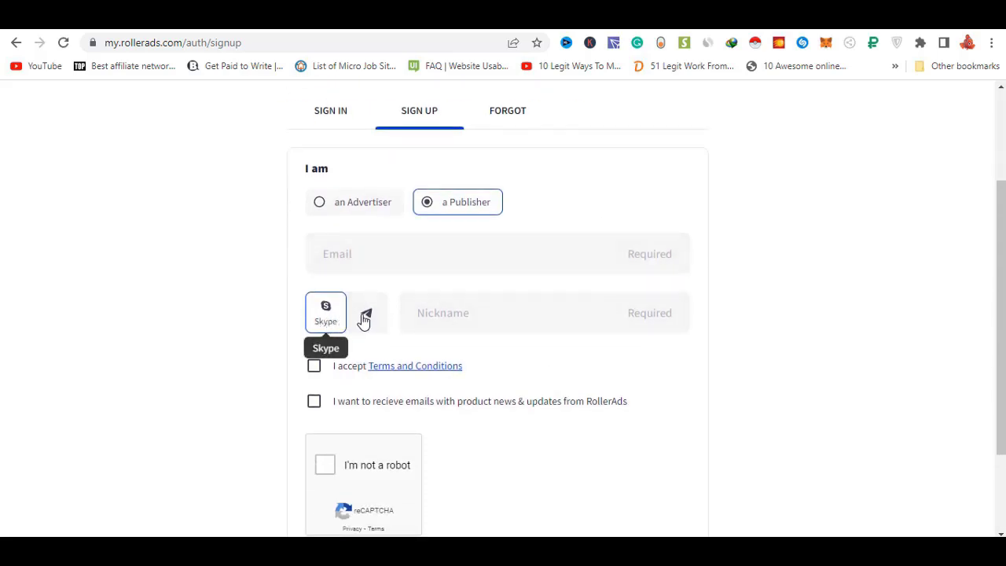
click(366, 316)
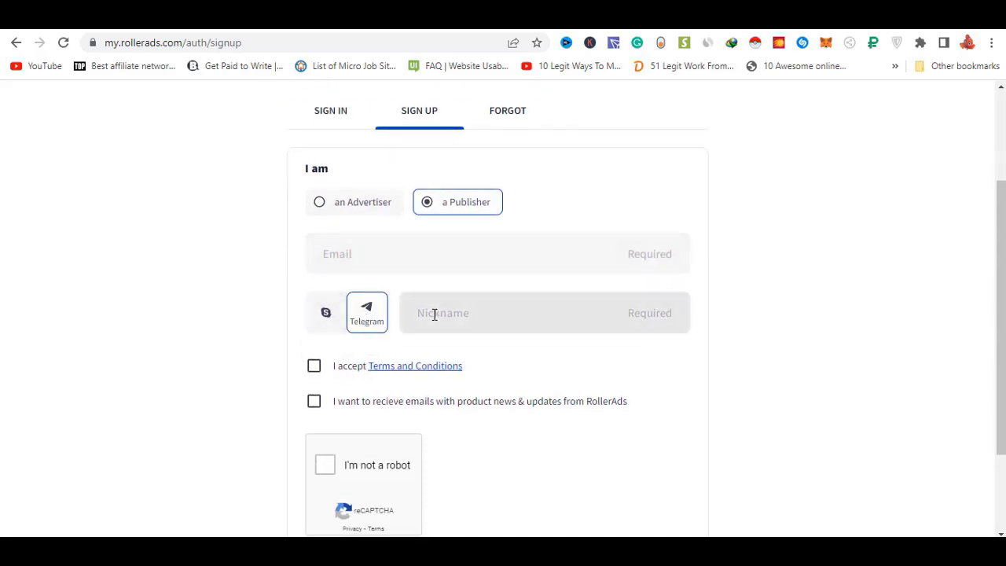
click(338, 325)
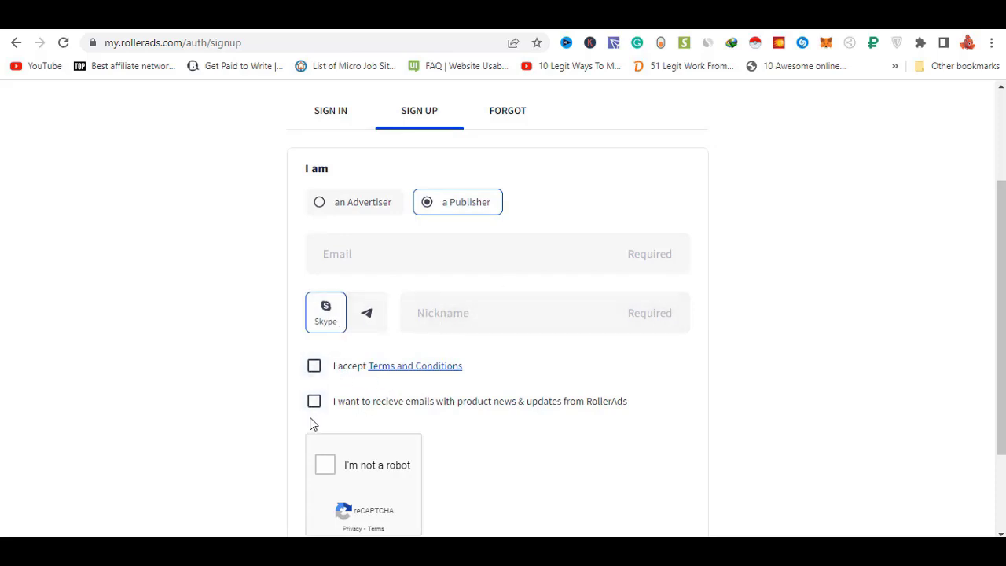
scroll(516, 323, down, 2)
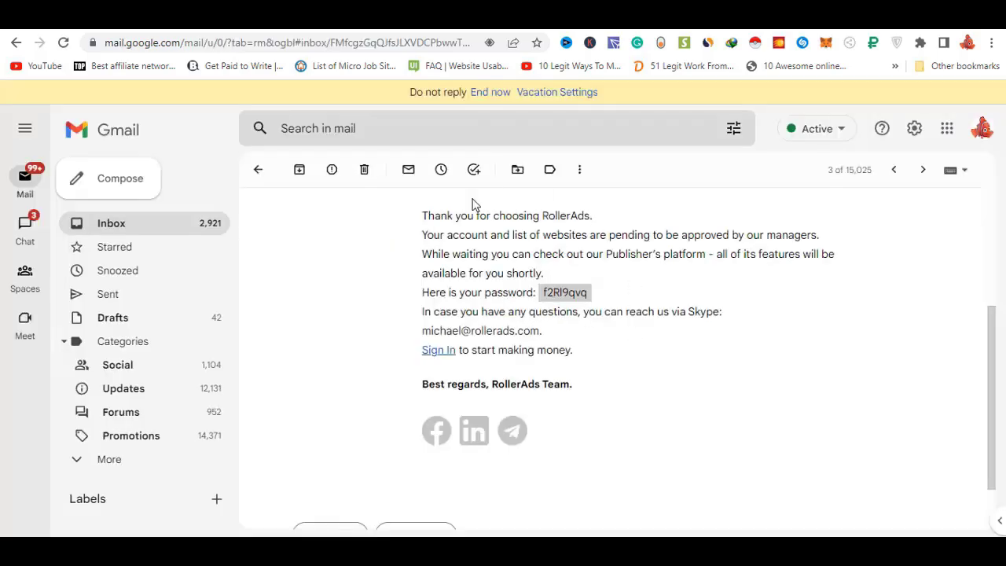
- Scroll through the RollerAds welcome email to find the new account password
scroll(519, 320, up, 1)
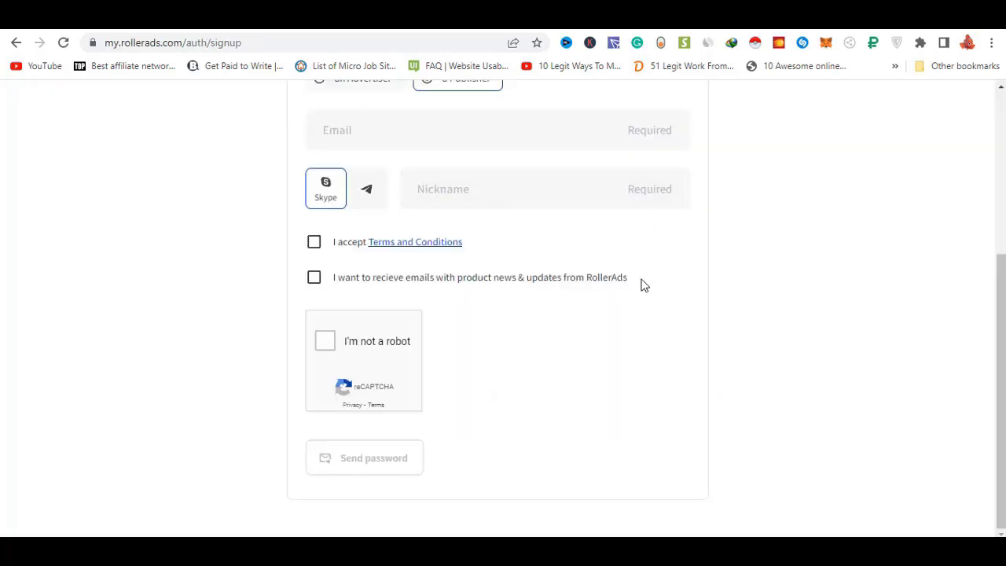
scroll(631, 288, up, 1)
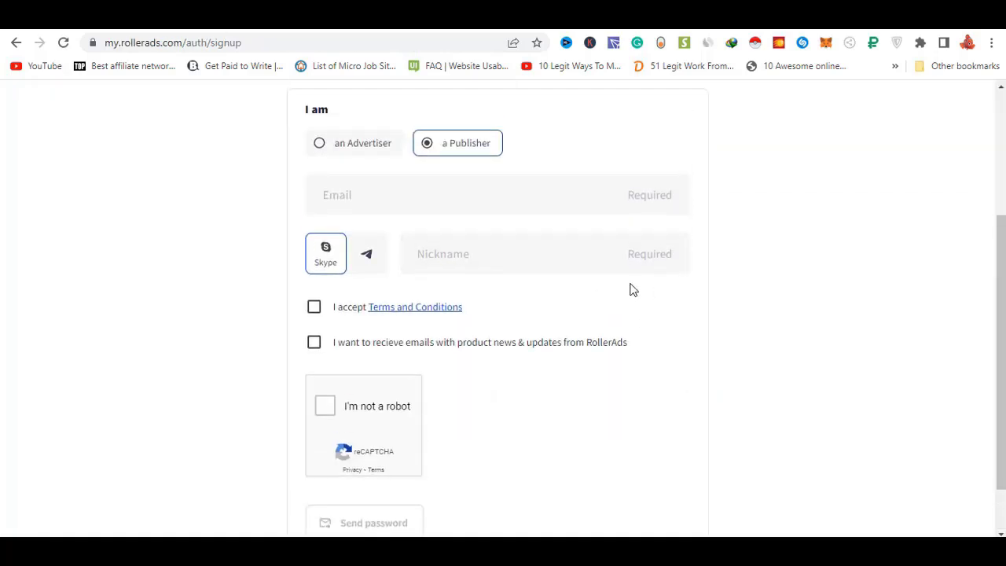
scroll(434, 267, up, 3)
- Sign in to the RollerAds account and look over the account menu
click(346, 261)
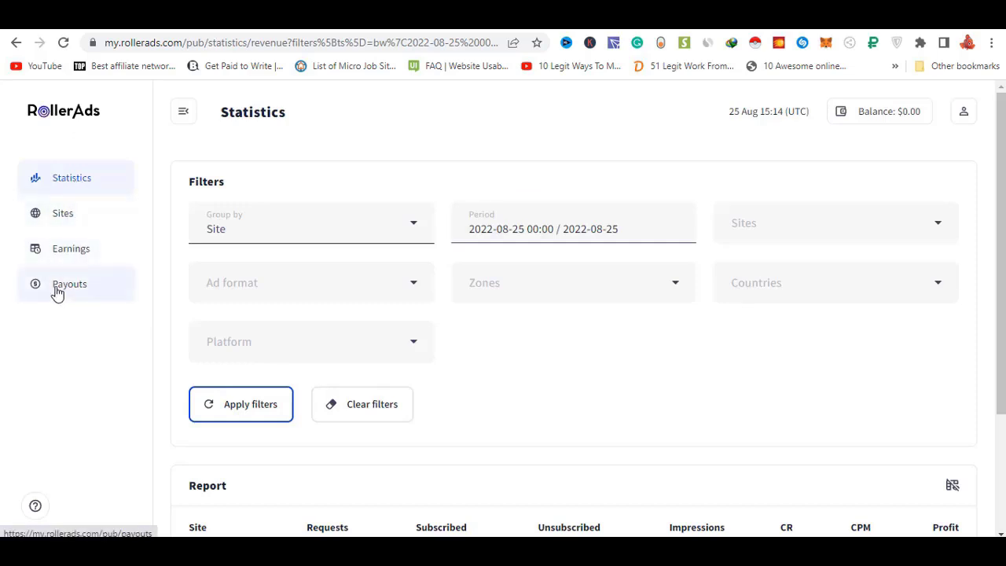
click(965, 113)
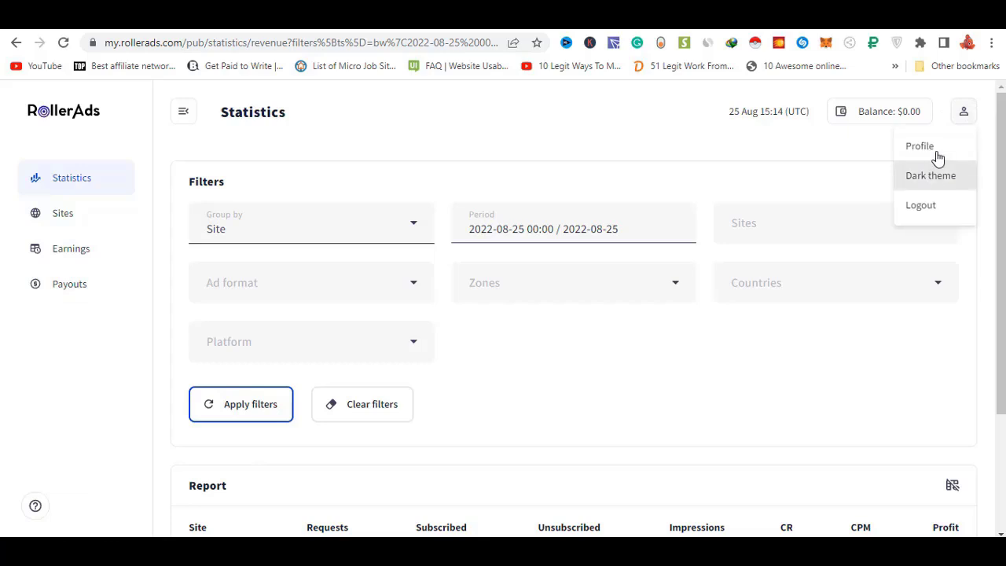
click(519, 152)
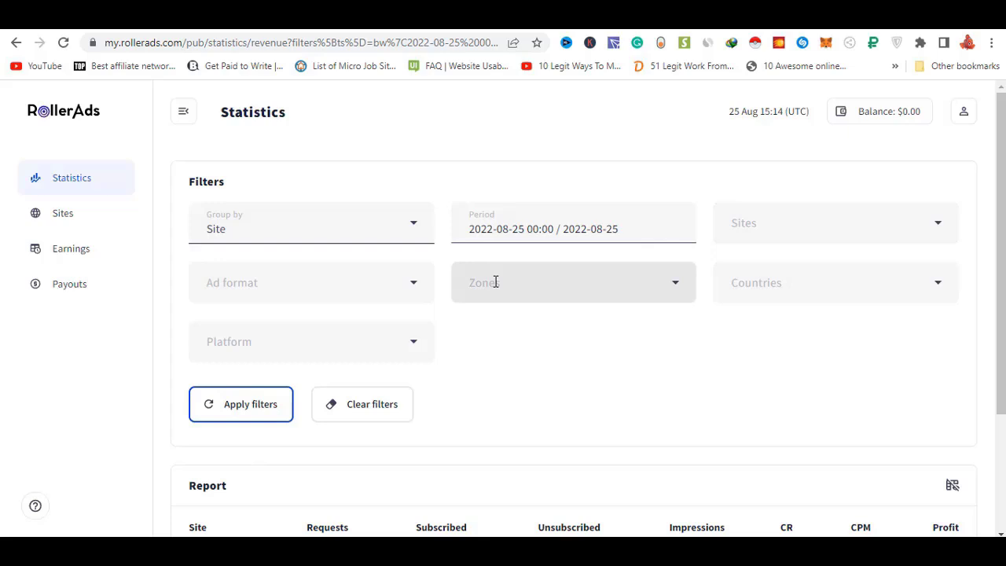
- Check the statistics Group by options, keeping Site, and open the Sites page
click(245, 233)
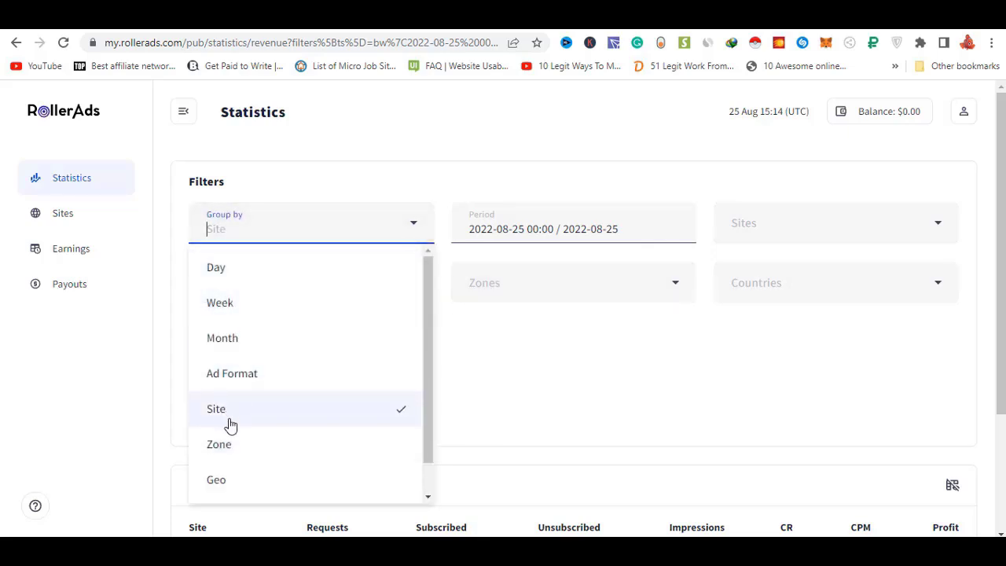
click(536, 390)
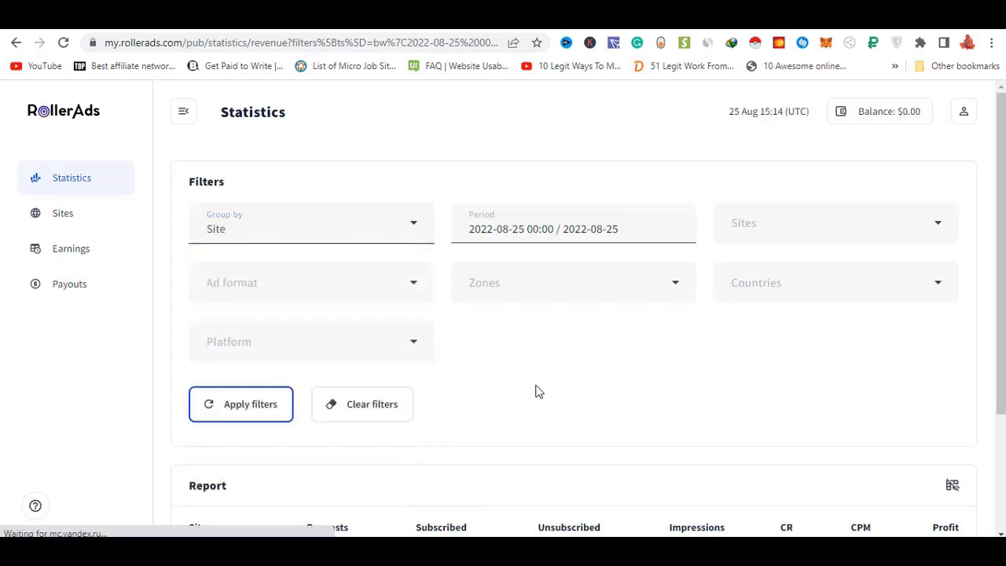
scroll(478, 288, down, 2)
click(63, 213)
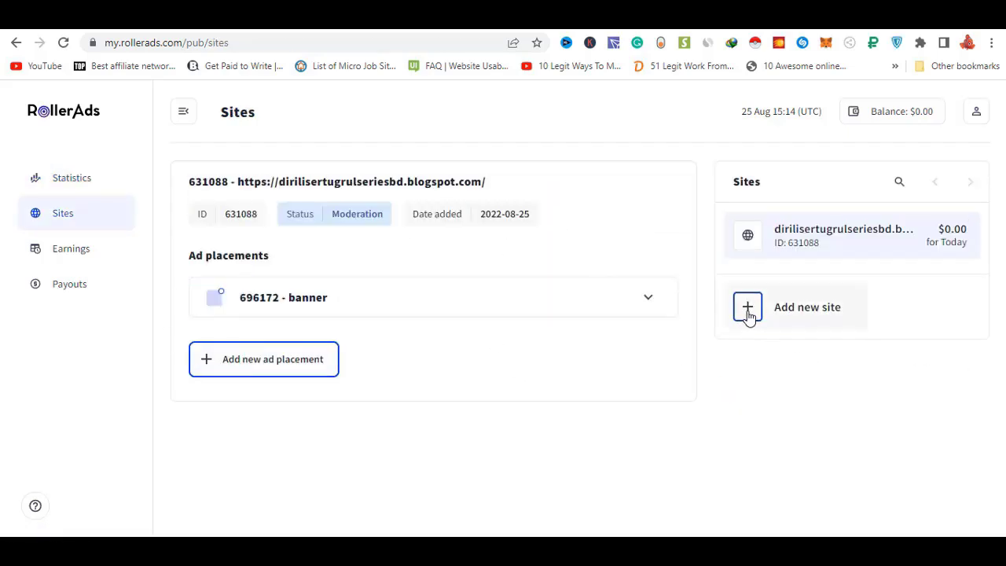
- Add the blog's blogspot address, copied from Blogger's View blog link, as a new site
click(748, 311)
click(317, 289)
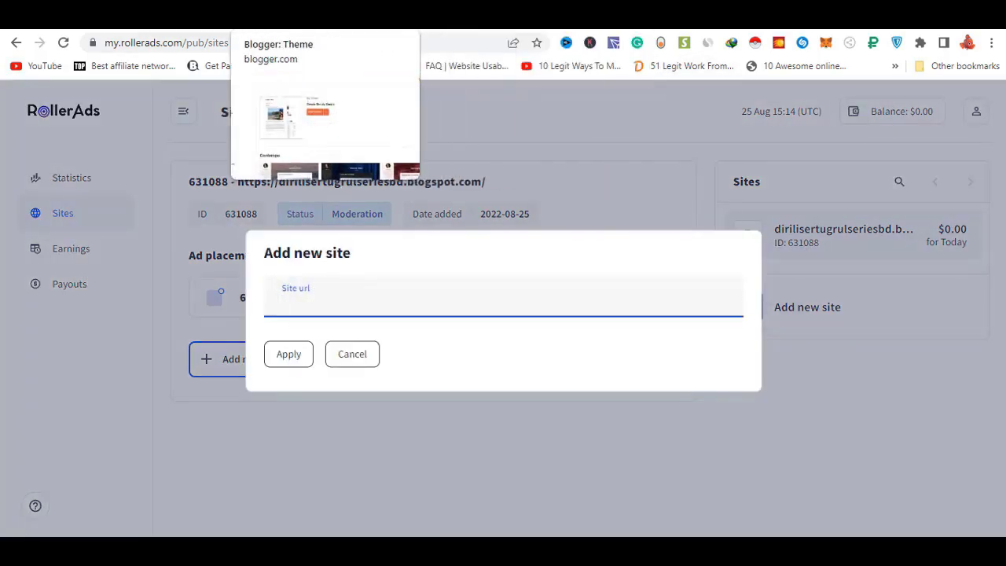
key(ctrl+Tab)
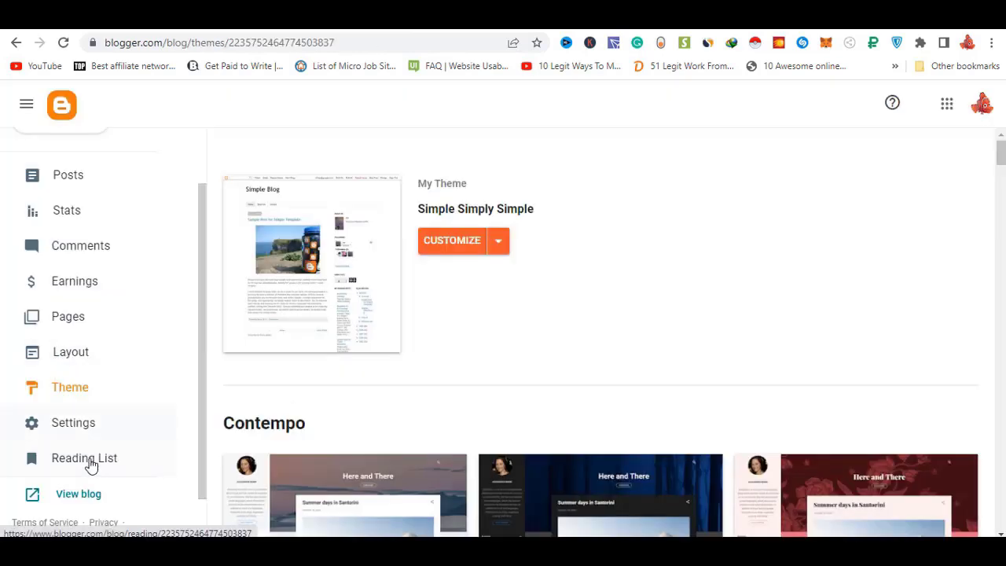
right_click(88, 495)
click(186, 431)
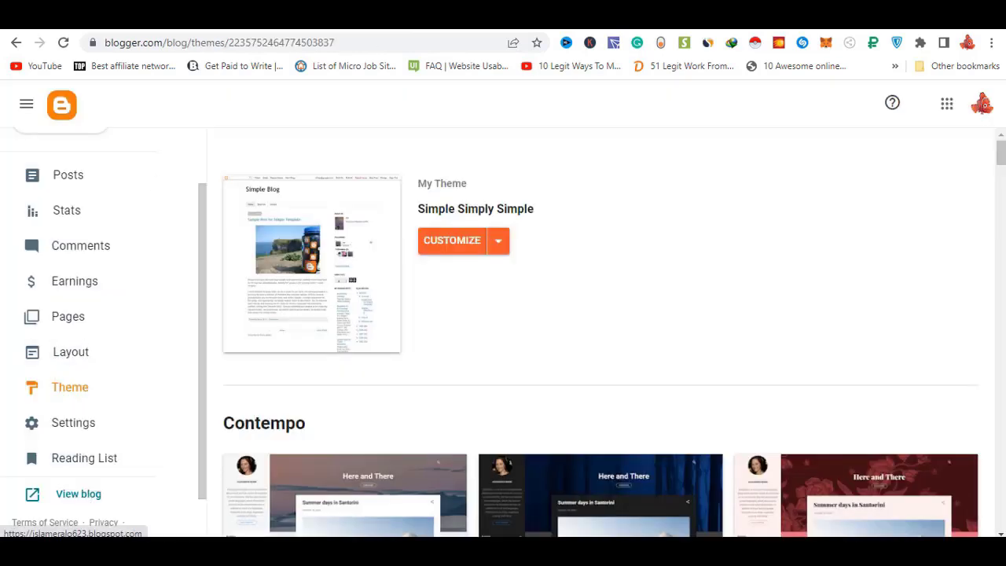
key(ctrl+Tab)
right_click(314, 303)
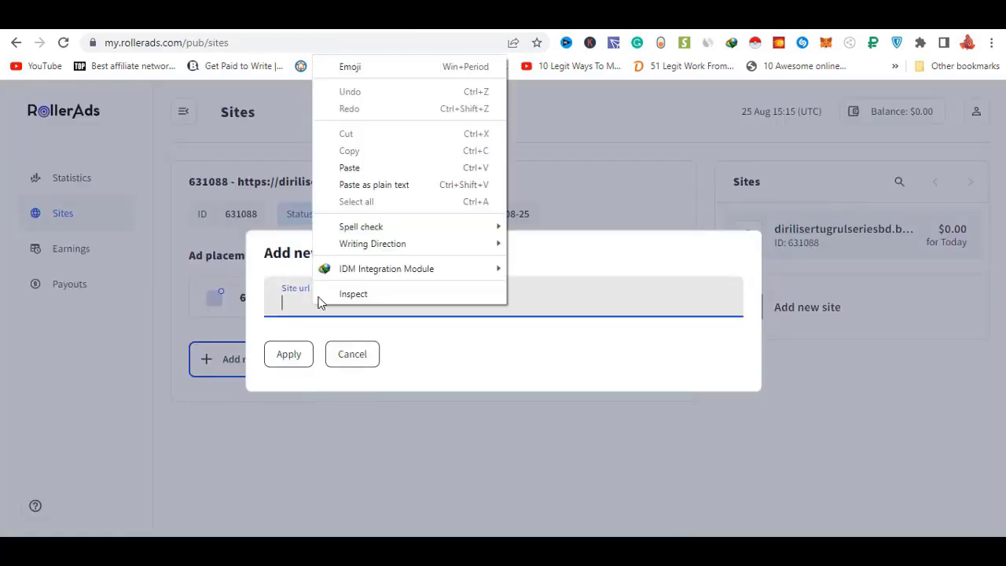
click(375, 167)
click(303, 358)
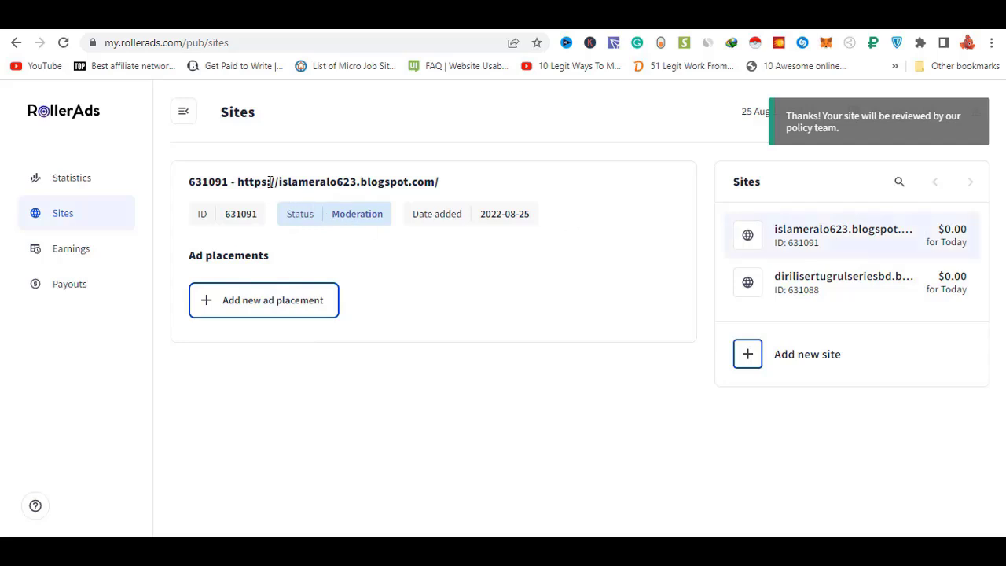
drag(267, 182, 448, 186)
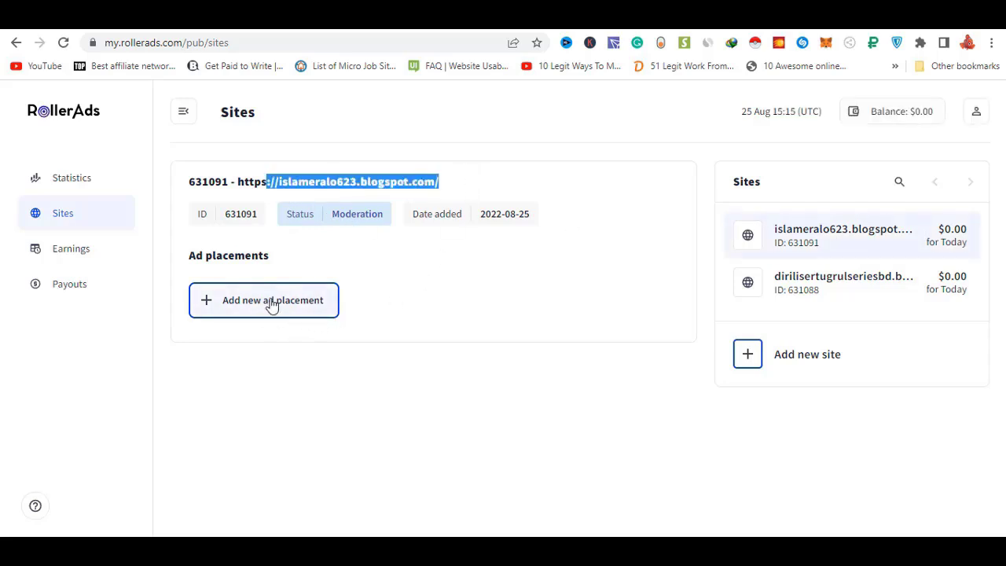
- Add a Push ad placement titled 'test' to the new site and expand its integration details
click(247, 309)
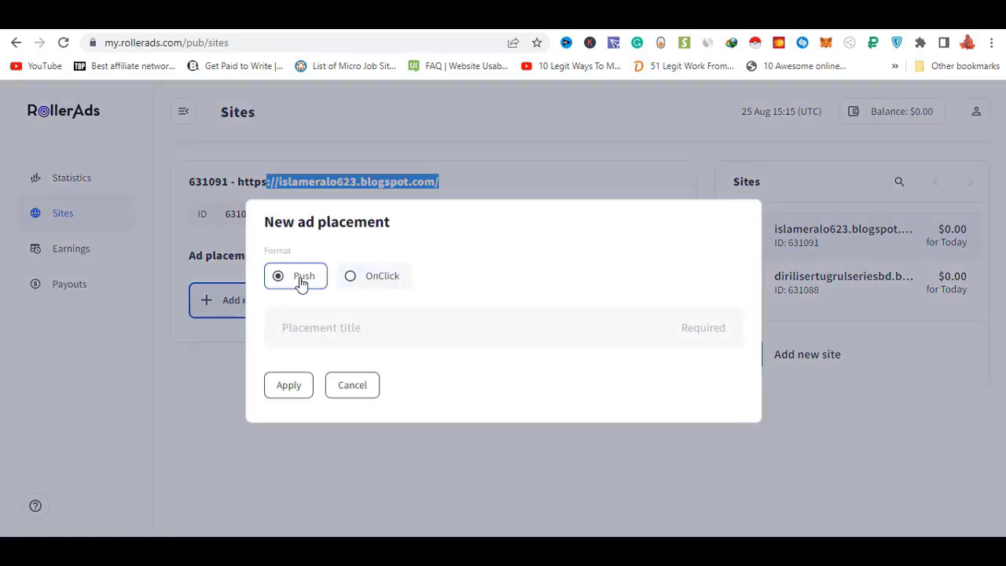
click(381, 325)
text(ba)
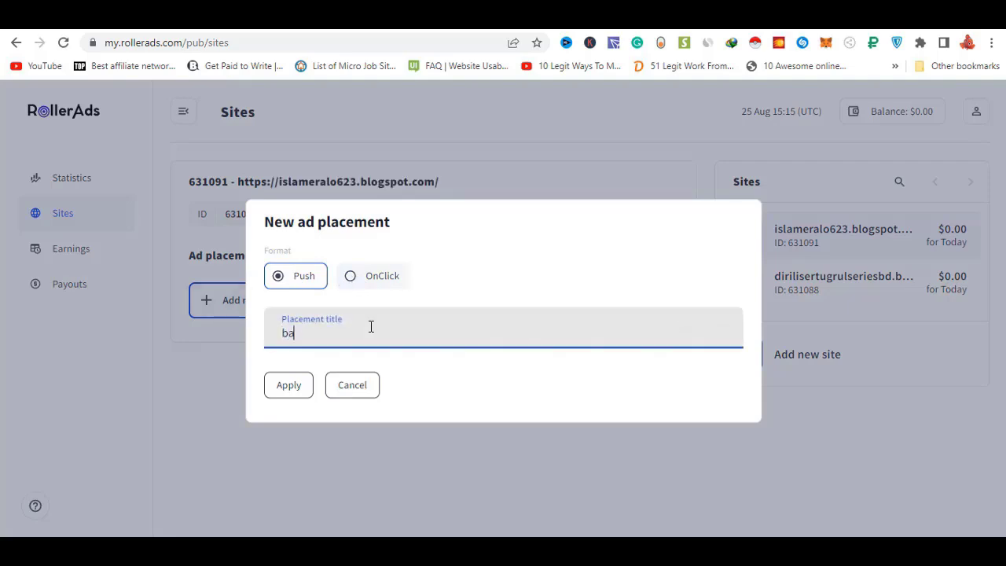
key(BackSpace)
key(BackSpace)
key(BackSpace)
key(BackSpace)
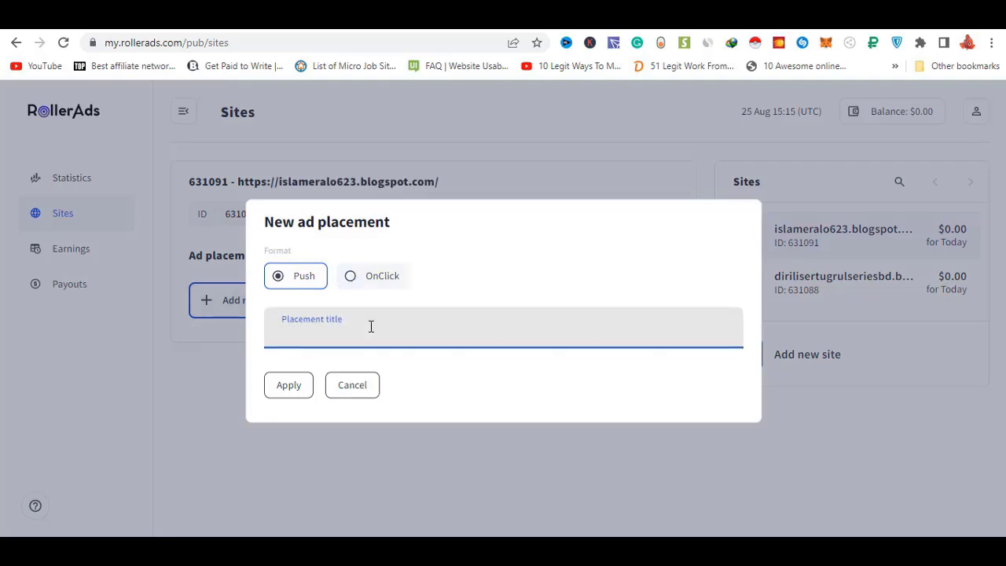
text(test)
key(Return)
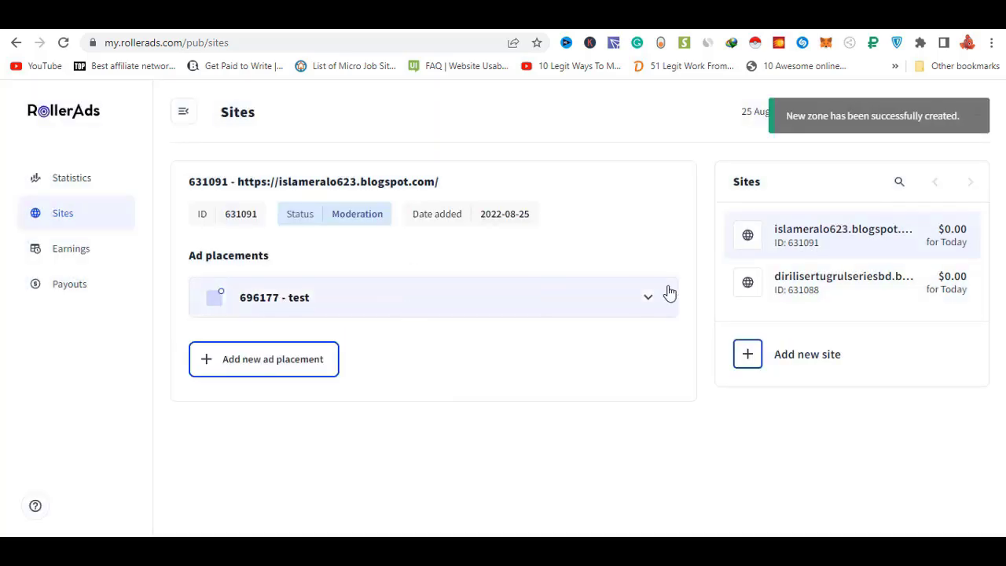
click(651, 300)
- Scroll the integration steps and read the HTTPS requirement note
scroll(634, 272, down, 2)
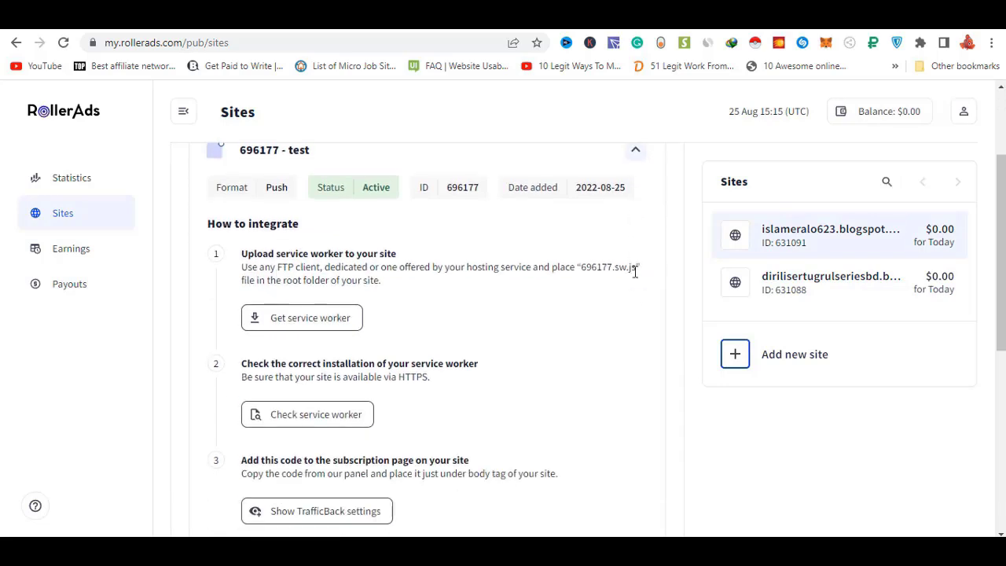
scroll(618, 256, down, 1)
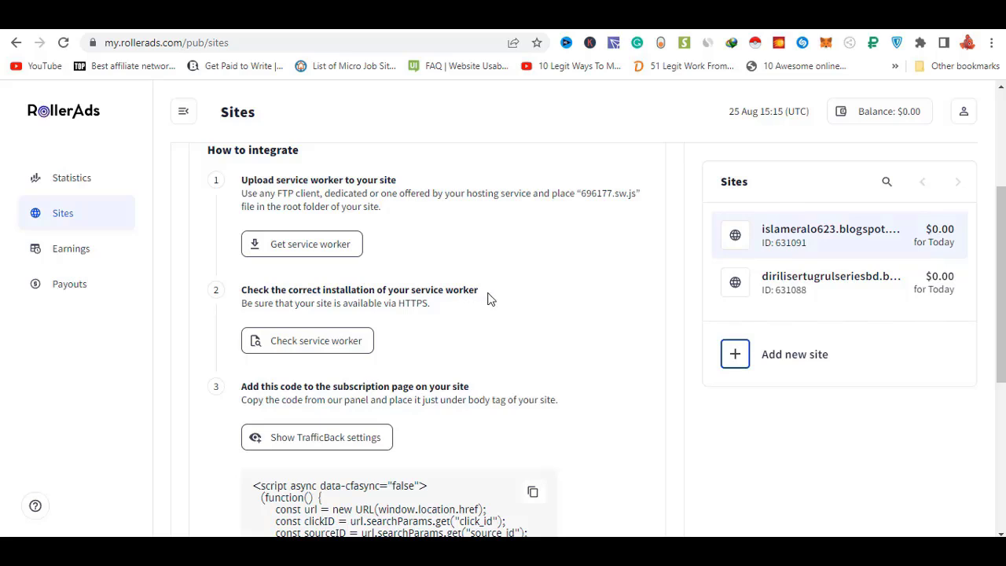
drag(328, 300, 434, 298)
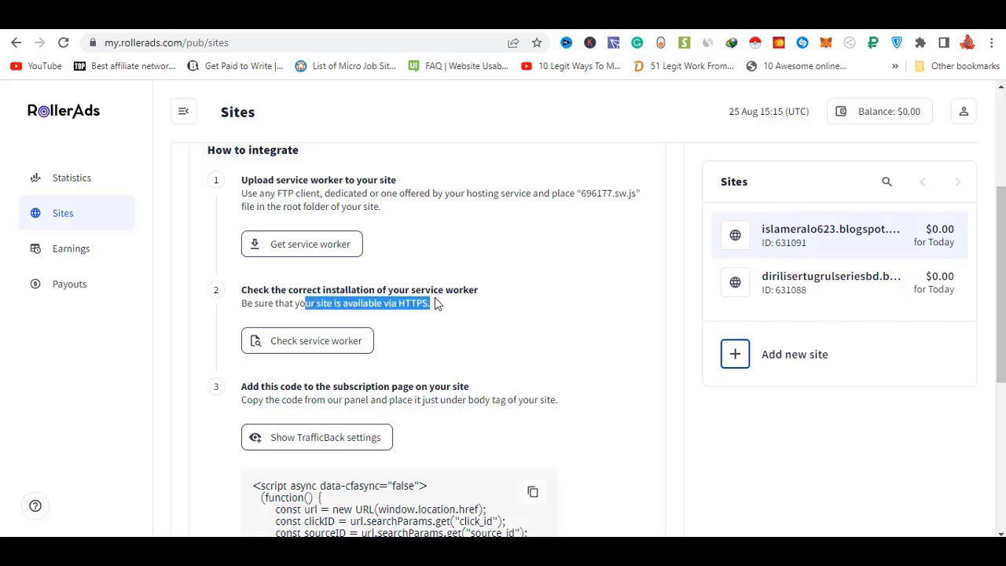
drag(336, 303, 439, 303)
click(551, 295)
- Copy the push ad script code and switch to the Blogger Theme tab
scroll(551, 291, down, 1)
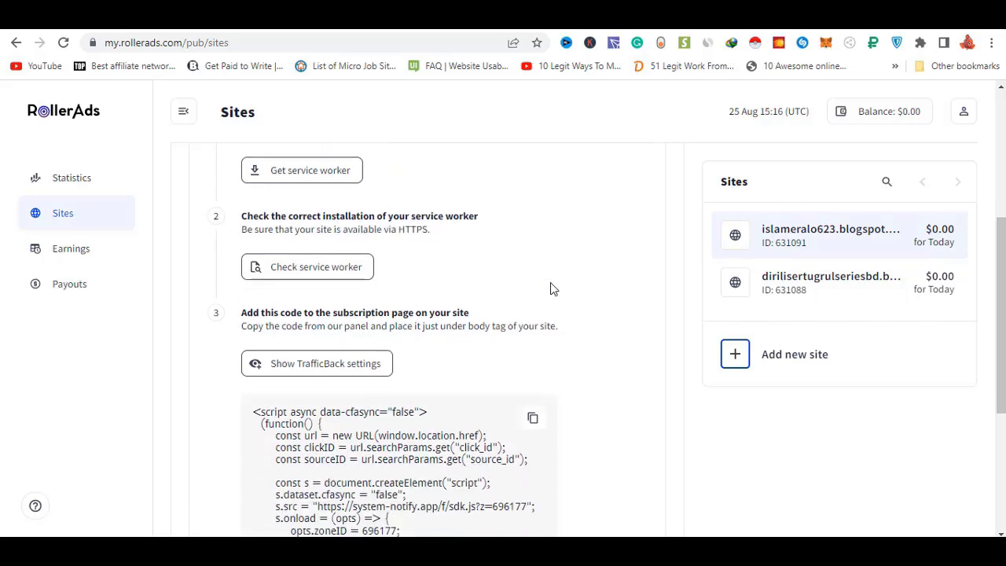
scroll(464, 303, down, 3)
scroll(287, 370, down, 1)
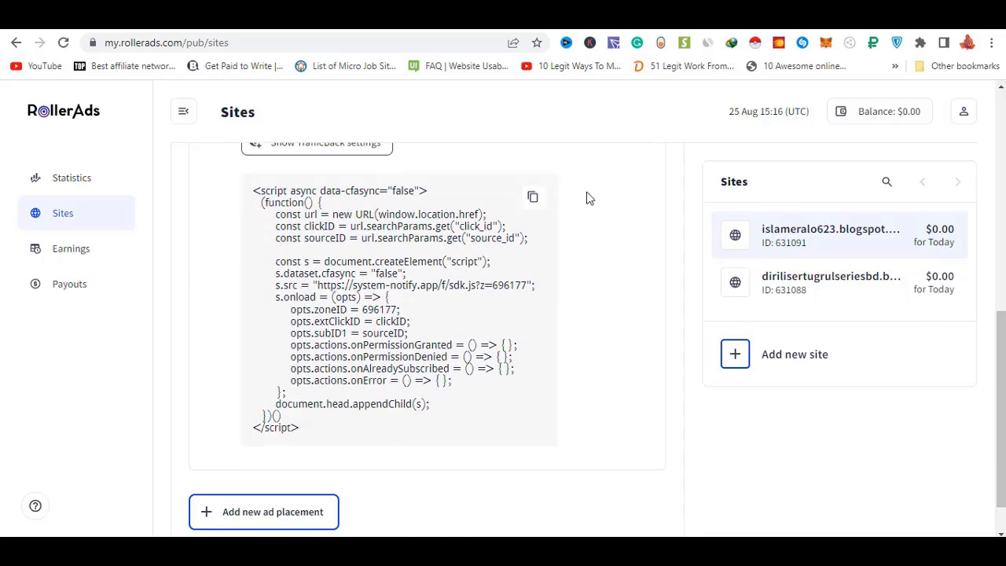
click(532, 196)
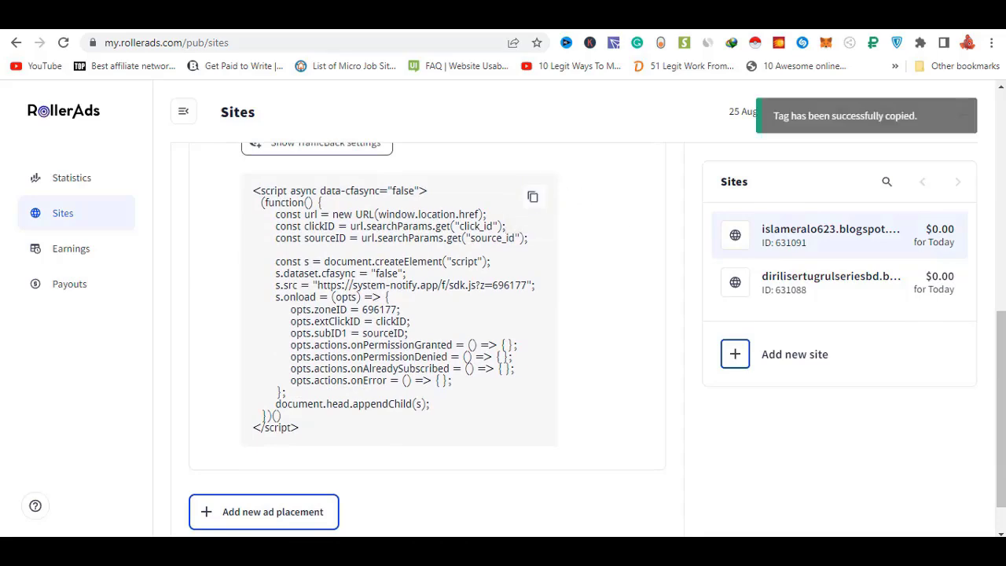
click(330, 29)
- Open the theme's Edit HTML editor and review the instruction to place code before </body>
scroll(265, 348, down, 3)
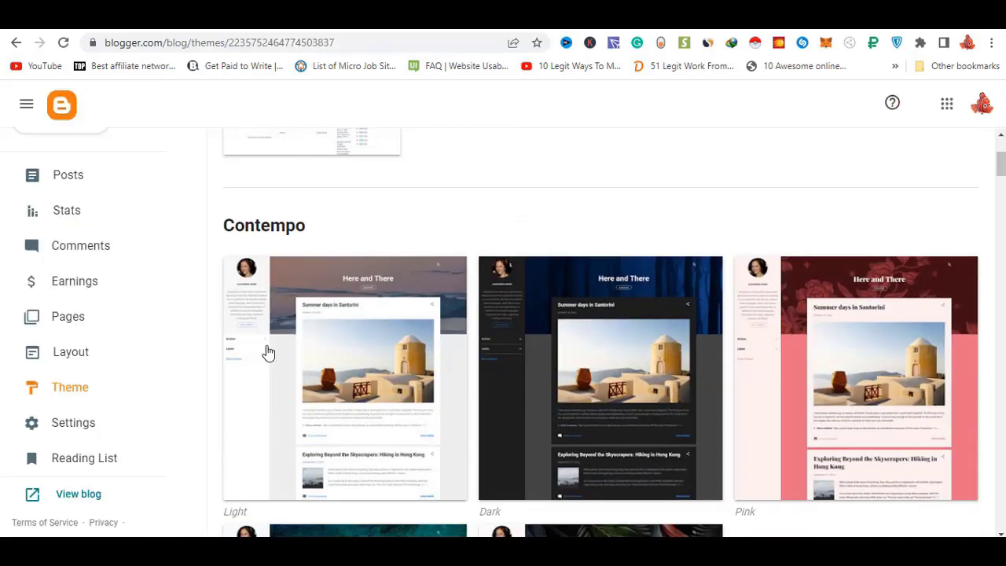
click(71, 391)
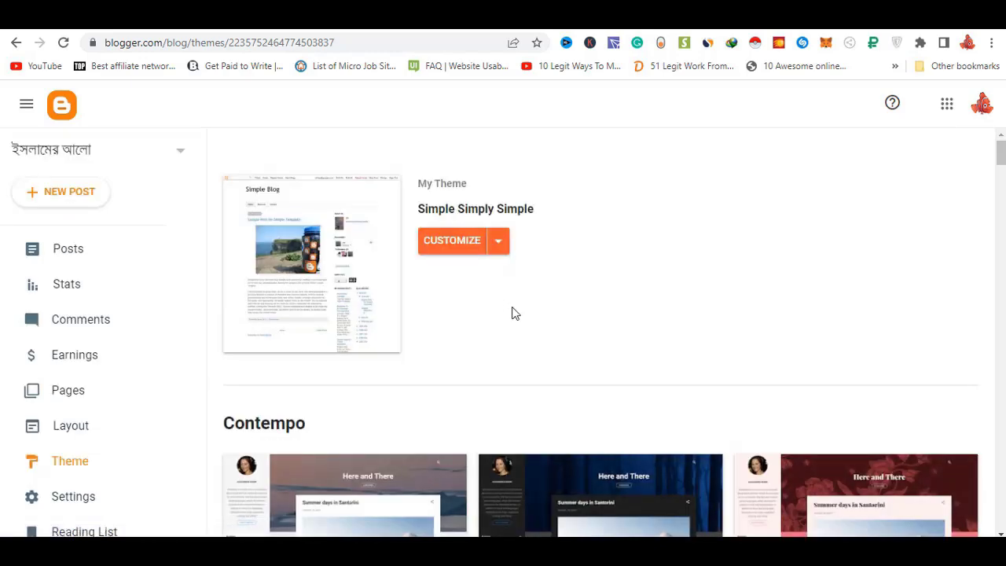
click(503, 243)
click(323, 358)
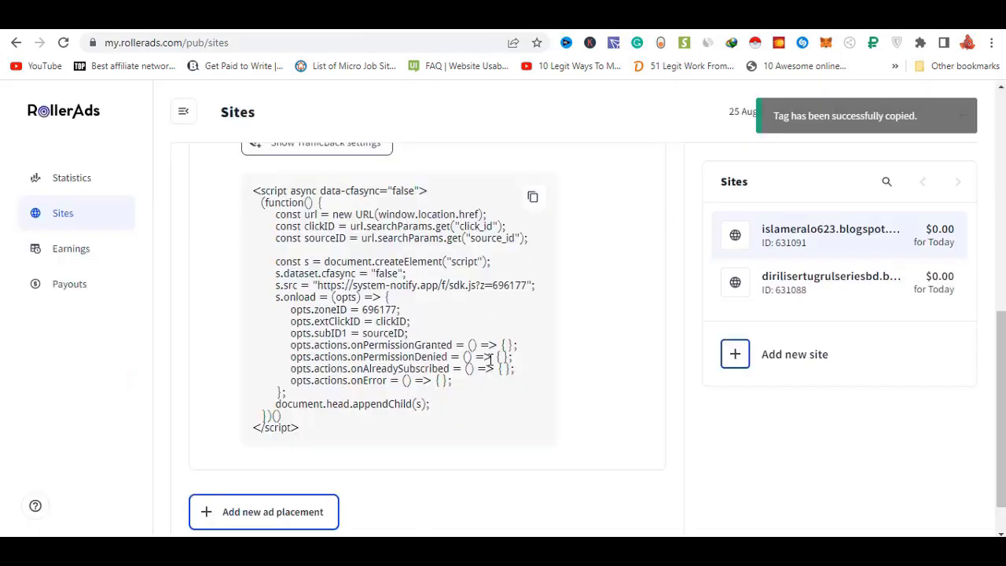
scroll(490, 358, up, 3)
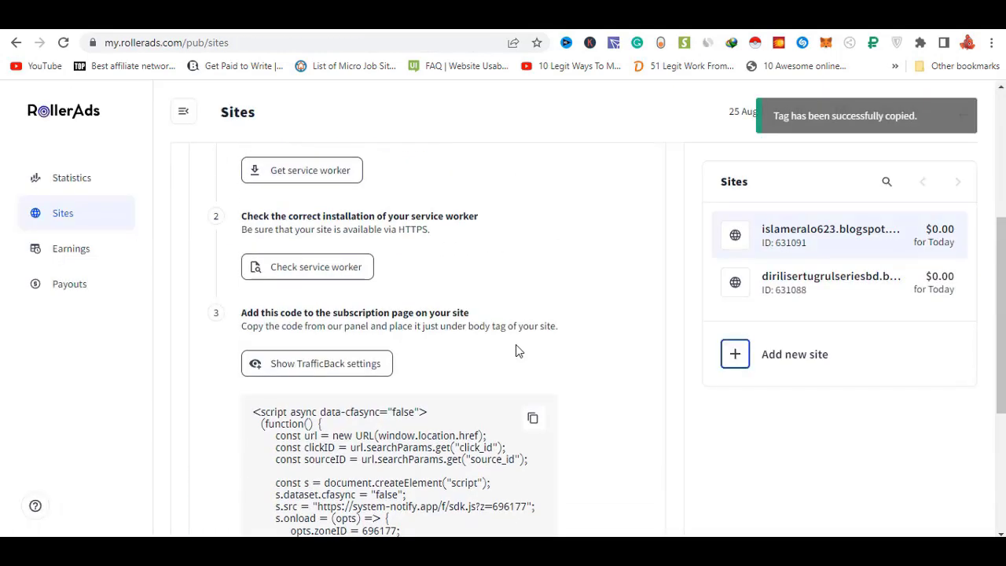
drag(425, 327, 562, 334)
click(576, 308)
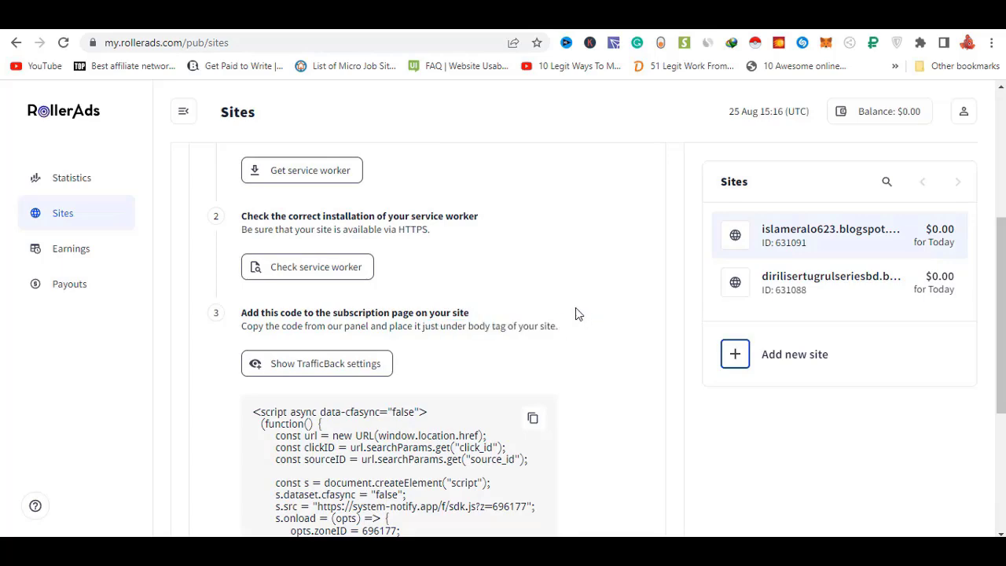
- Start a search inside the theme code for the closing body tag
key(ctrl+Tab)
key(ctrl+f)
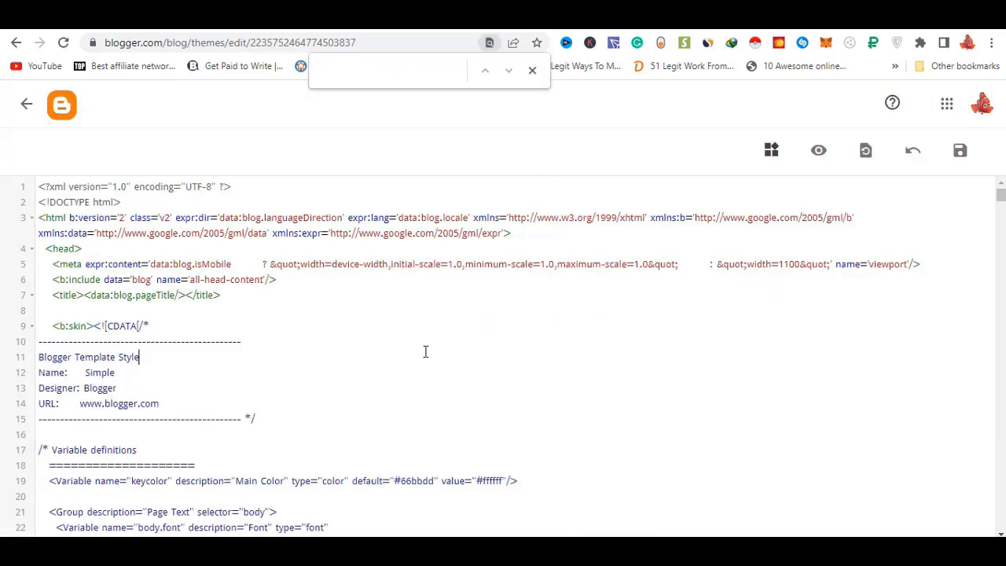
click(425, 351)
key(ctrl+f)
click(91, 182)
key(ctrl+v)
key(Return)
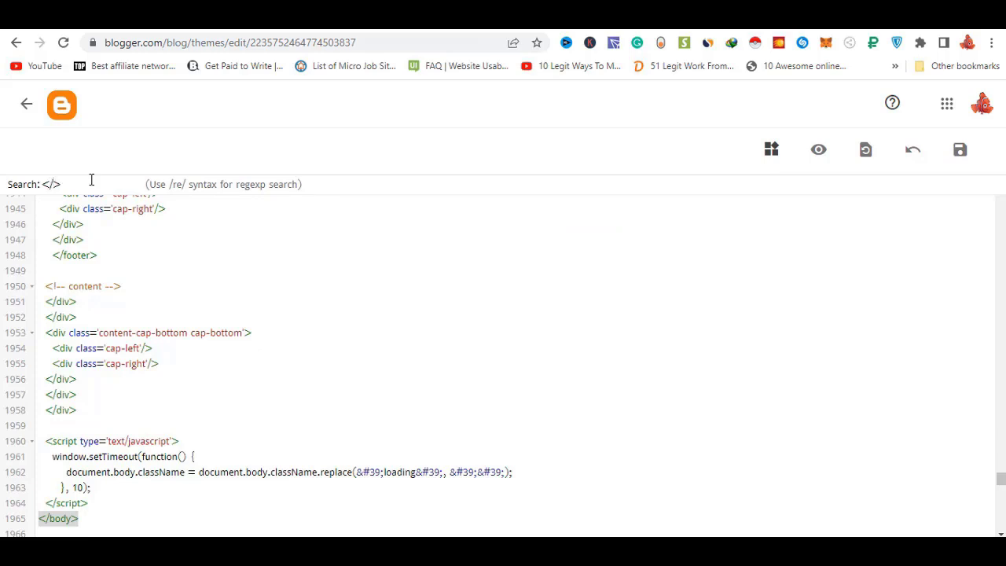
- Locate </body> at line 1965 and insert blank lines above it
text(/body)
scroll(119, 415, down, 2)
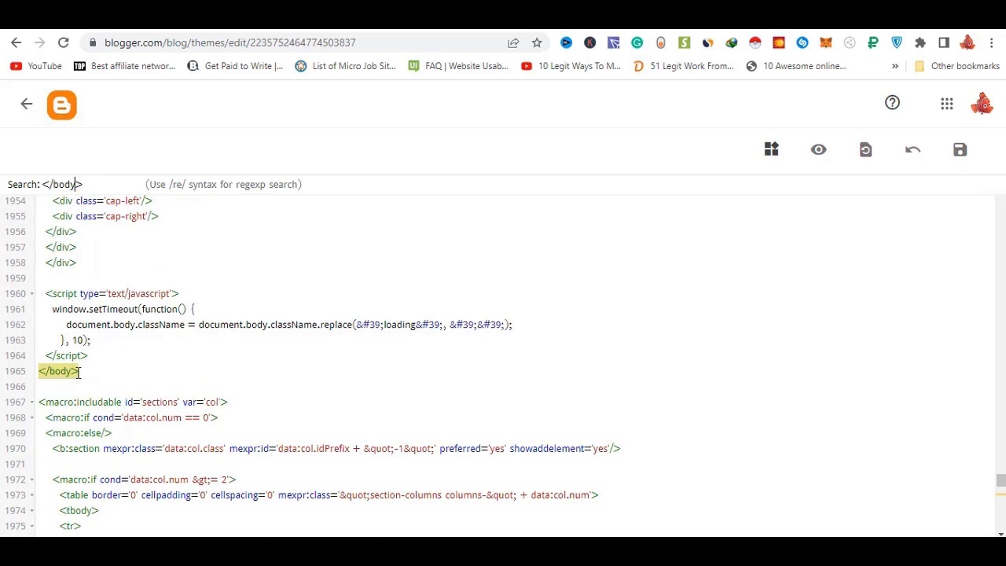
click(79, 373)
scroll(118, 354, down, 3)
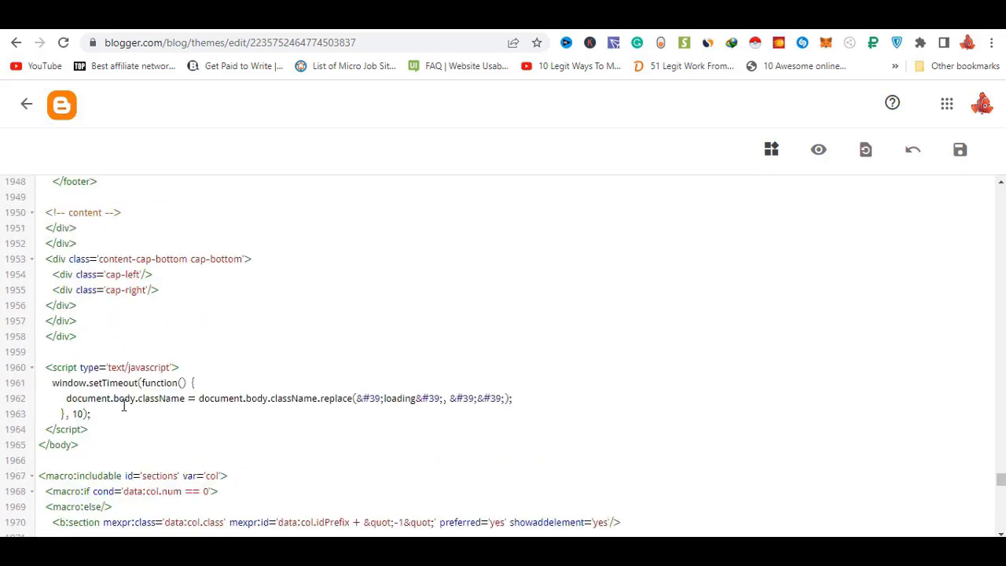
scroll(83, 432, down, 3)
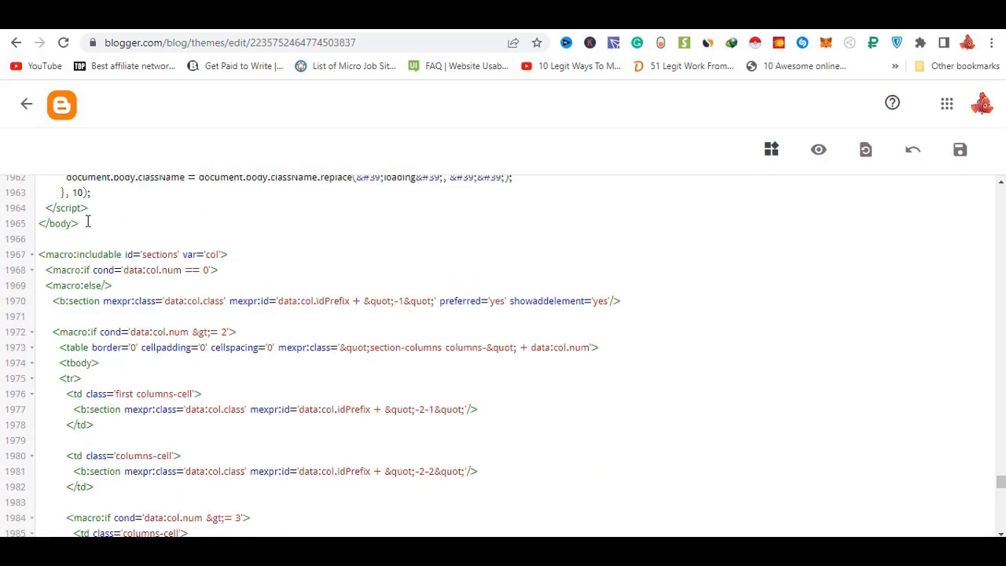
drag(80, 223, 42, 225)
scroll(92, 251, up, 3)
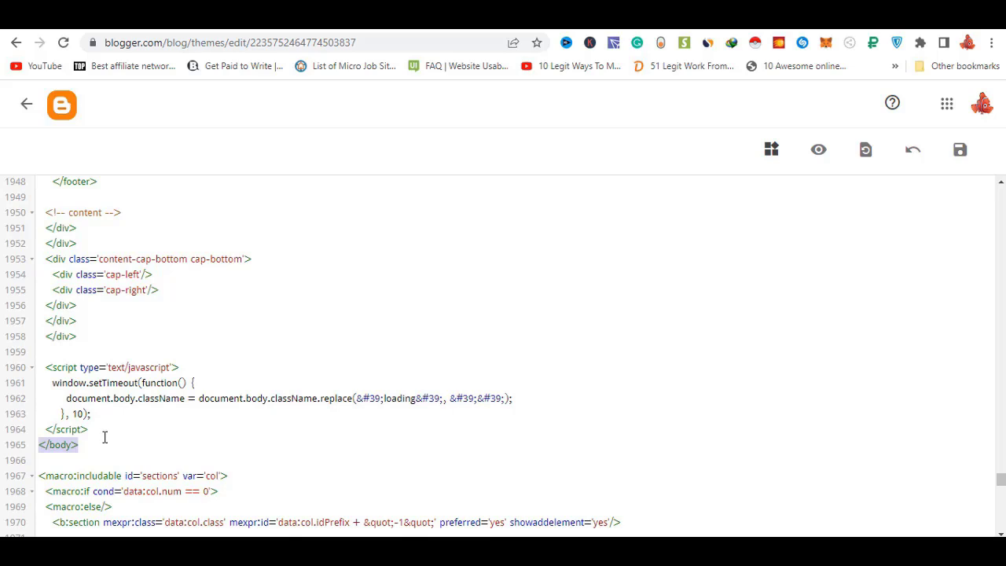
click(94, 348)
key(Return)
key(Return)
key(Return)
key(Return)
key(Return)
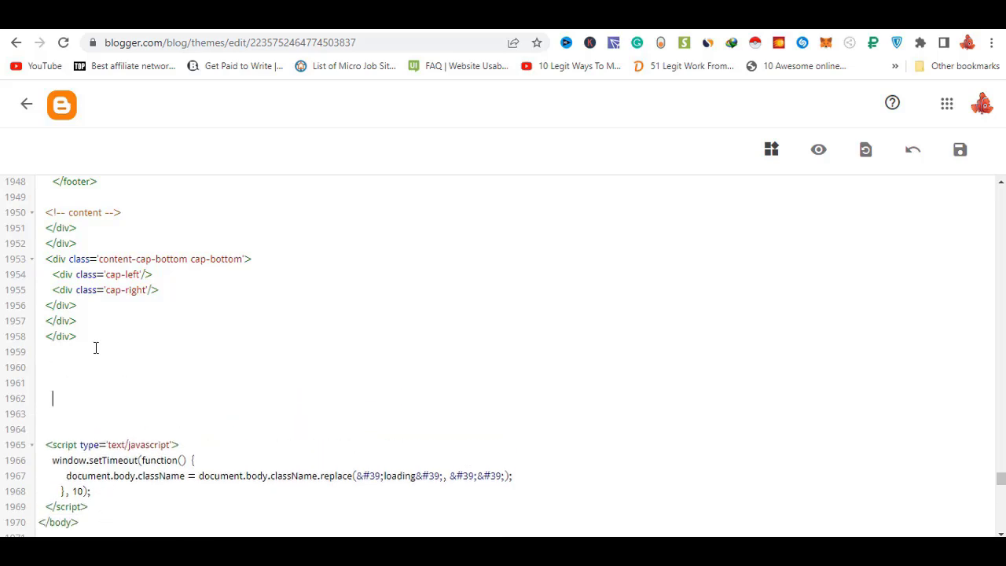
- Paste the RollerAds push script above </body>, save the theme and go back
scroll(96, 348, up, 1)
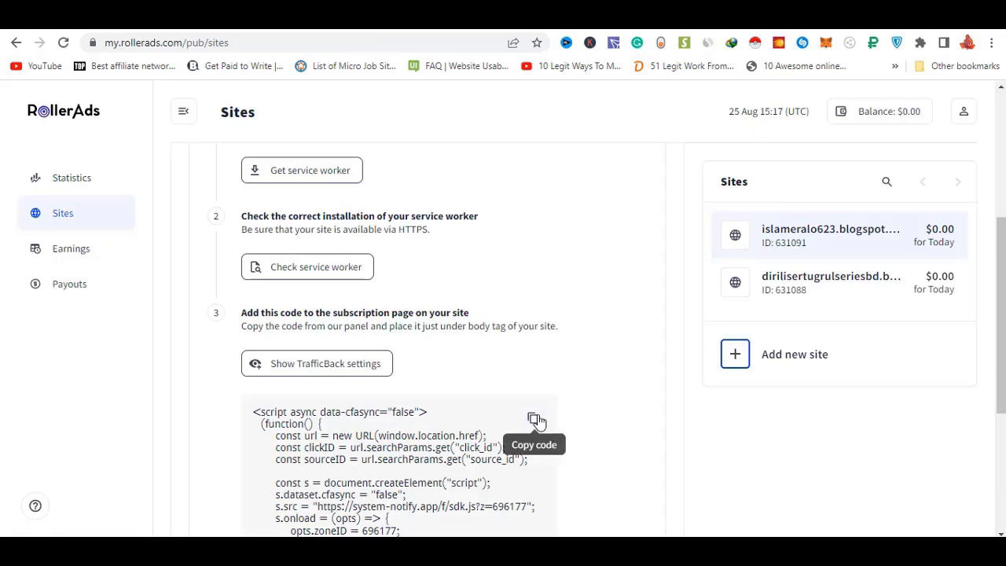
click(532, 417)
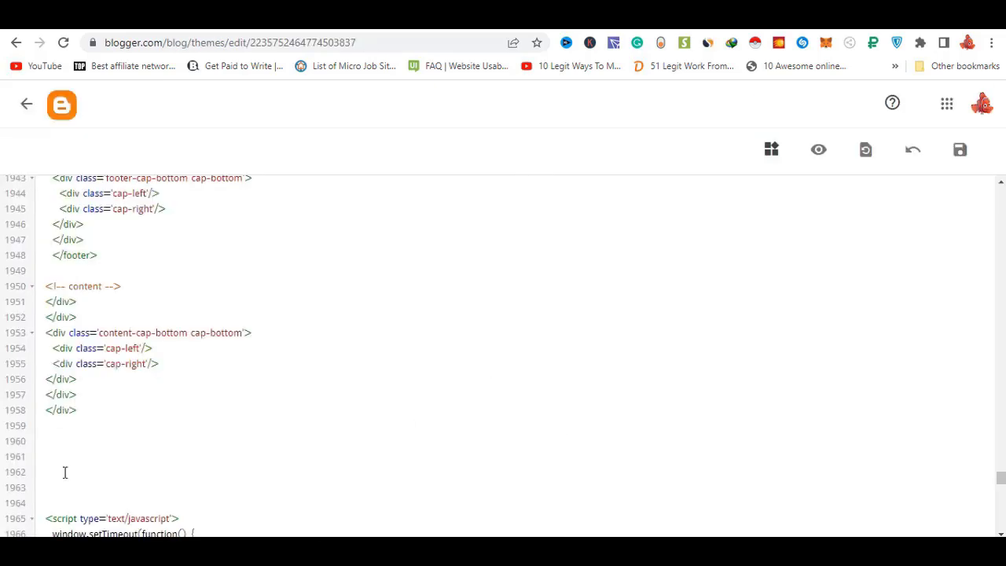
key(ctrl+v)
scroll(202, 373, down, 3)
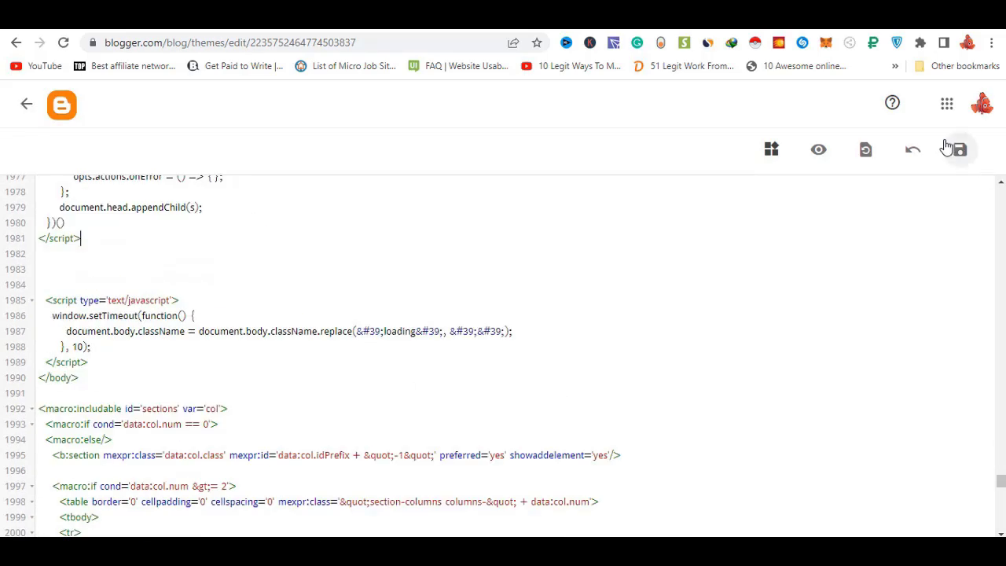
click(959, 152)
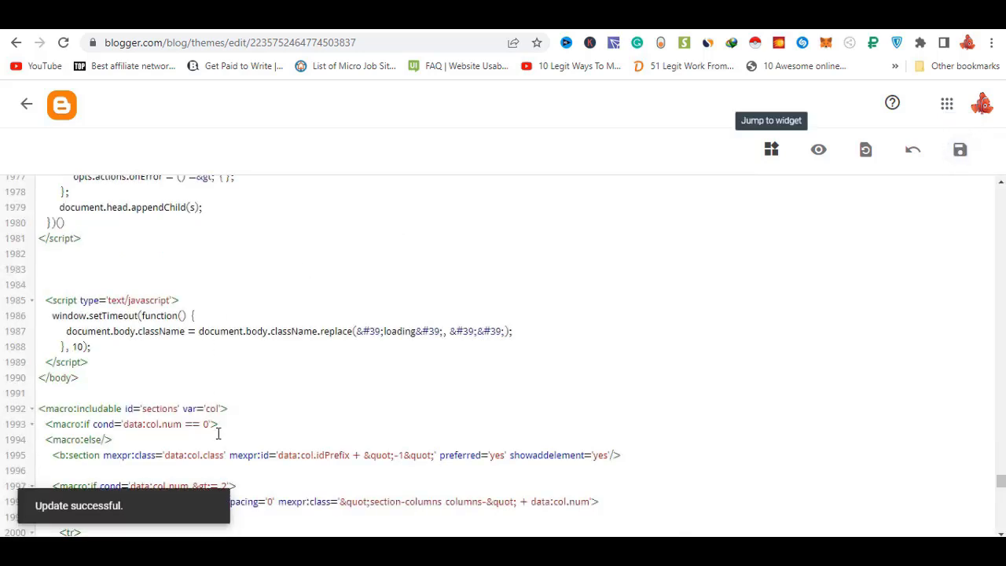
click(26, 104)
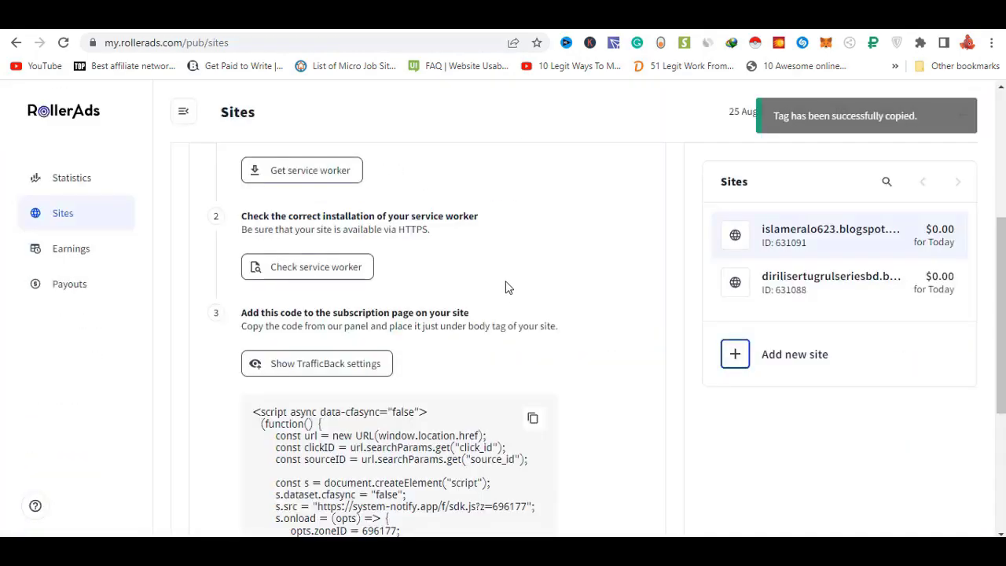
- View the Earnings report, then bring up the Payouts methods list with its $500 minimal payout
click(71, 250)
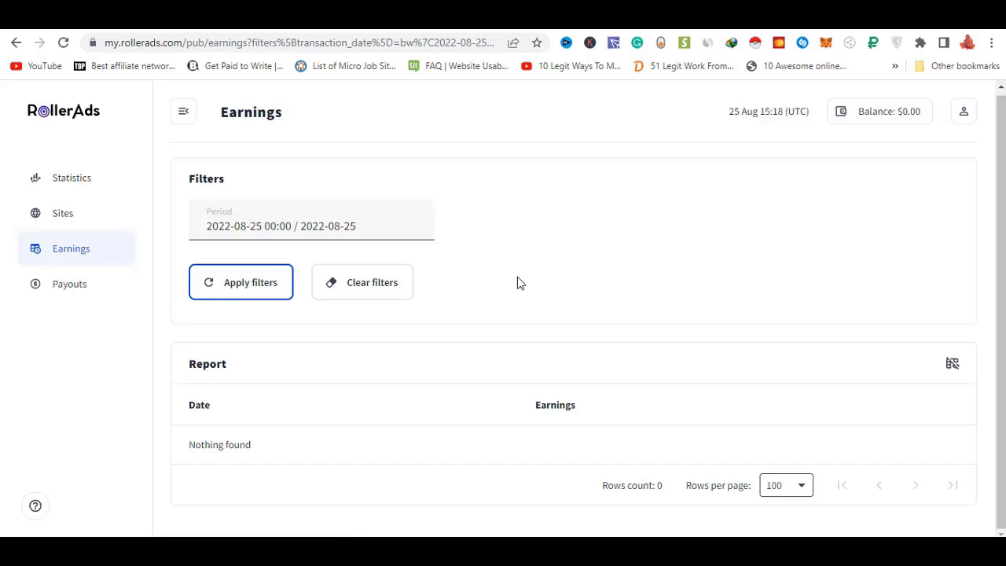
click(64, 286)
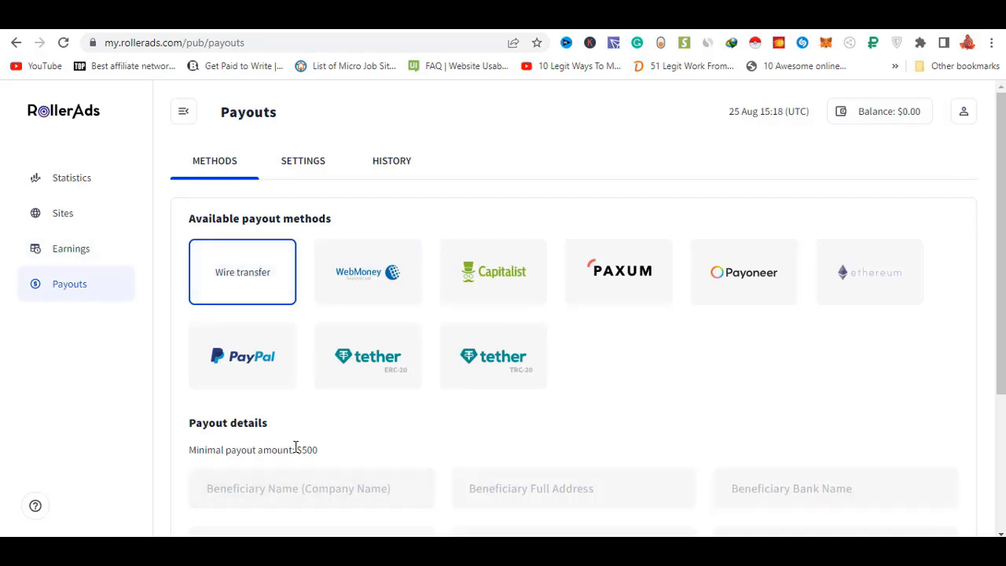
- Check the minimum payouts for WebMoney ($5), Capitalist, PAXUM and Payoneer
click(360, 281)
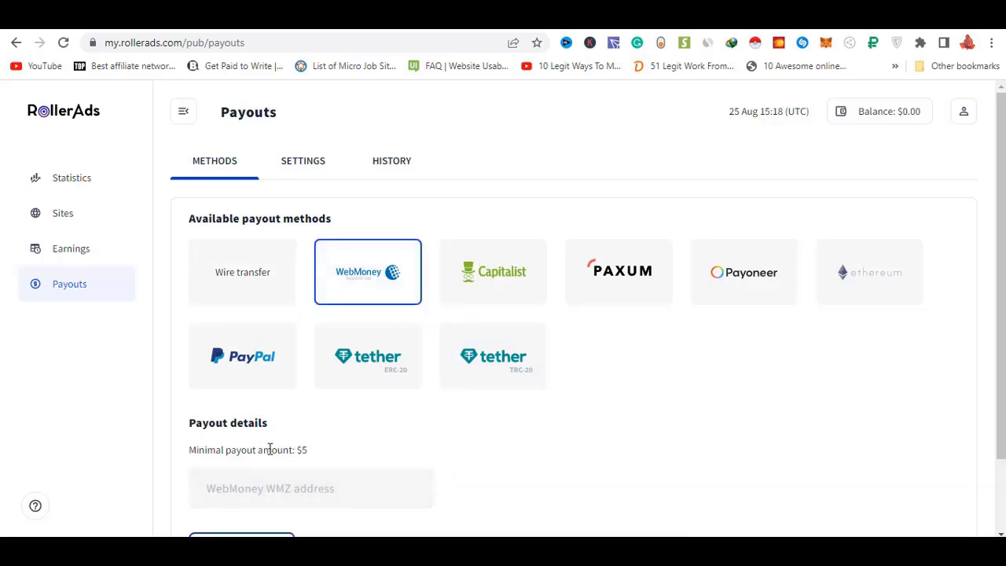
drag(270, 449, 324, 454)
click(371, 435)
scroll(407, 404, down, 1)
click(500, 196)
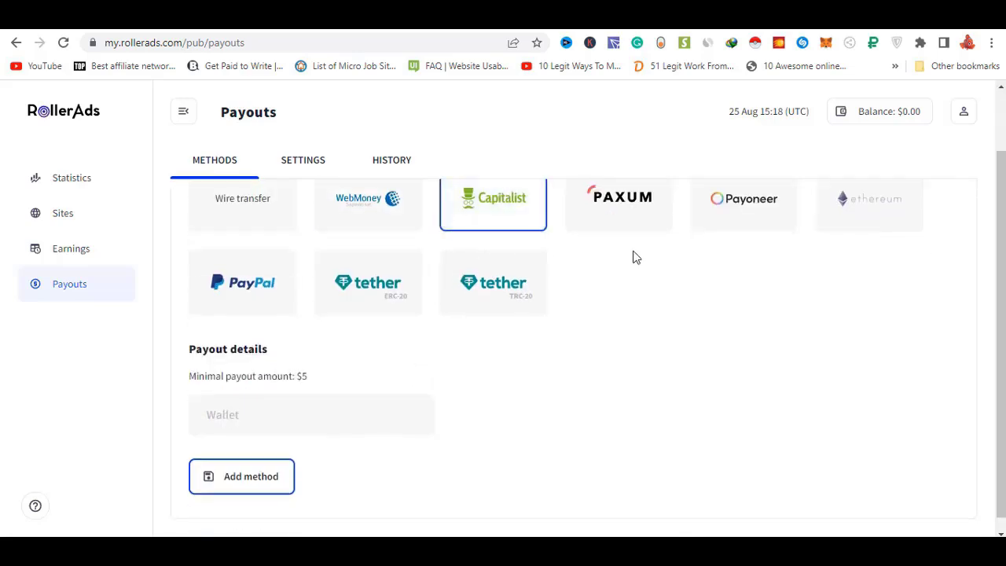
click(618, 199)
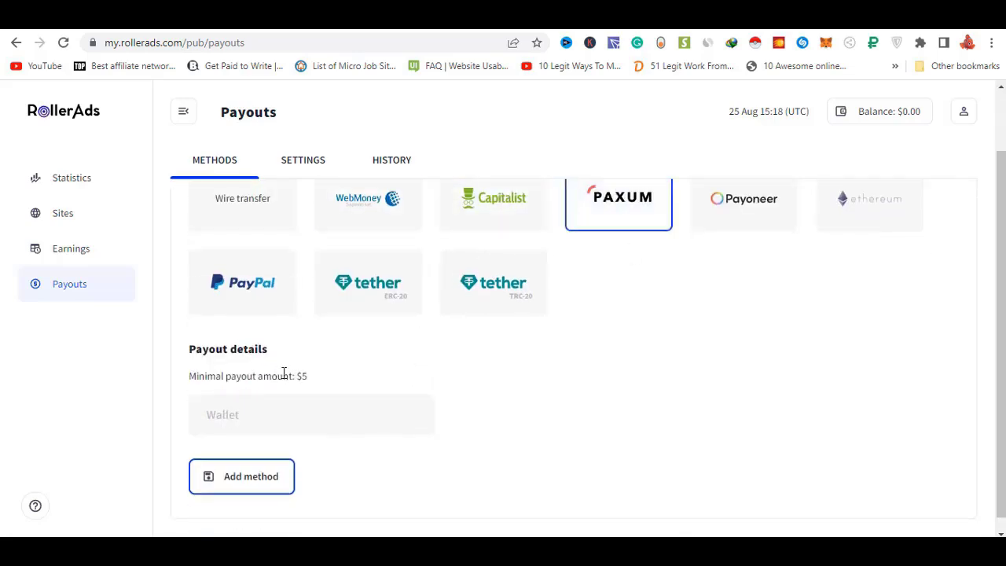
click(734, 203)
- Check the minimums for Ethereum ($500), PayPal ($50), tether TRC-20 and tether ERC-20 ($100)
click(875, 213)
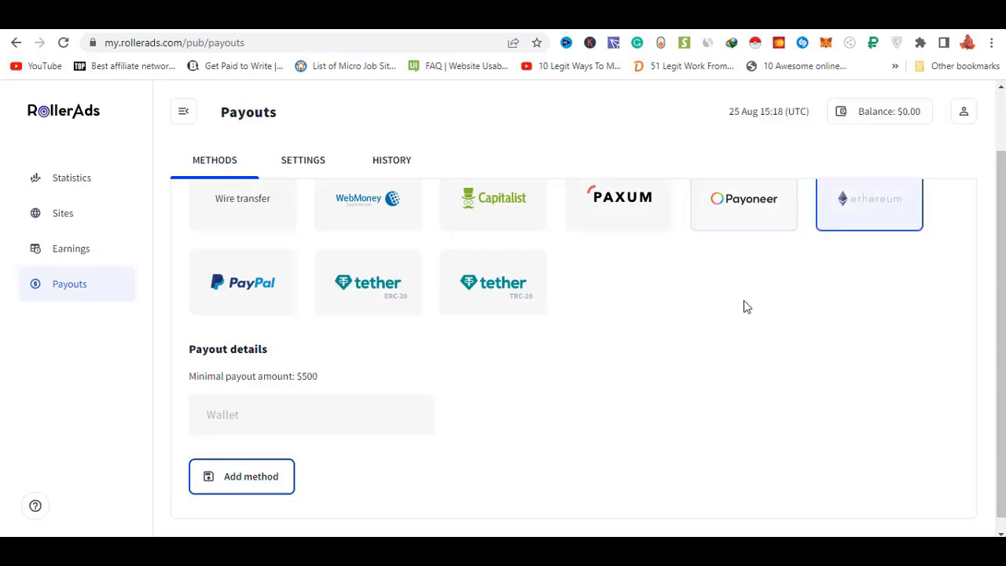
click(266, 309)
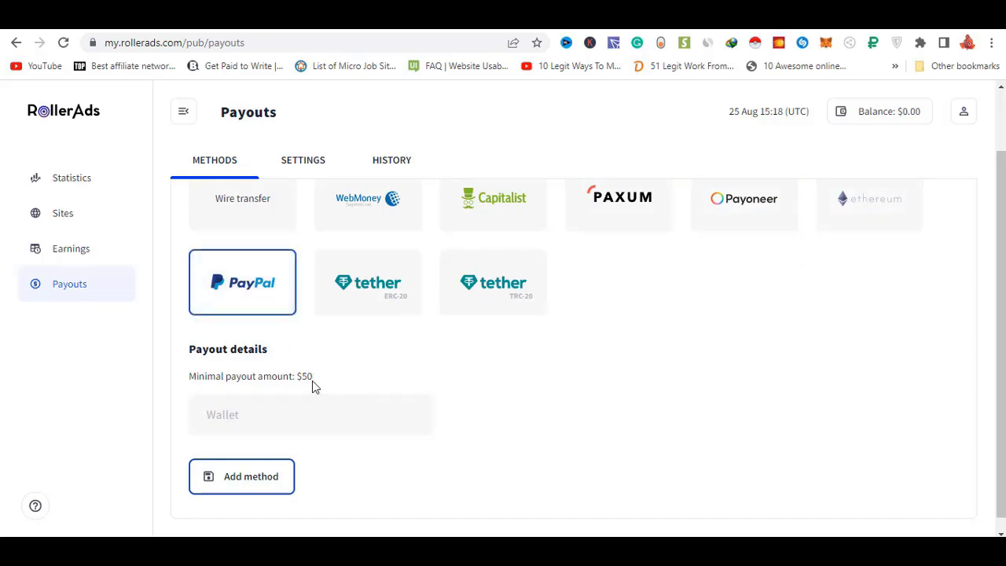
click(508, 292)
click(397, 295)
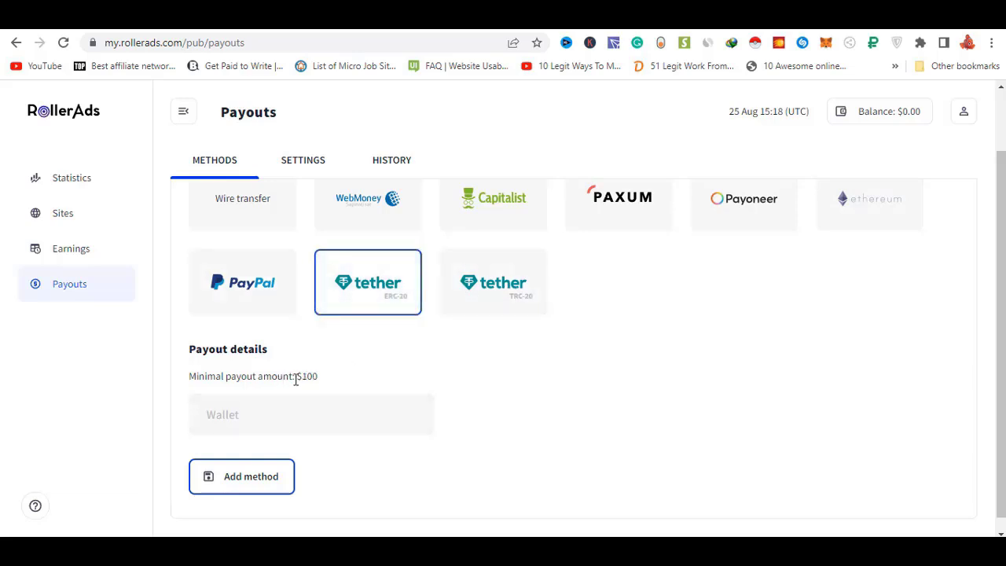
drag(280, 378, 337, 380)
click(442, 377)
- Reselect WebMoney, try adding it as a payout method, then go to payout settings
click(375, 206)
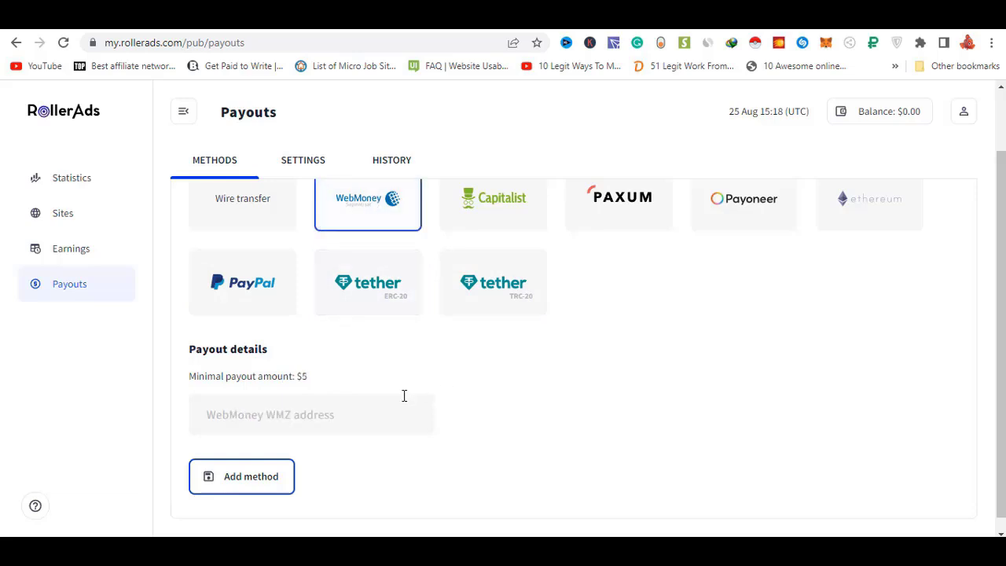
click(599, 225)
click(368, 203)
click(234, 401)
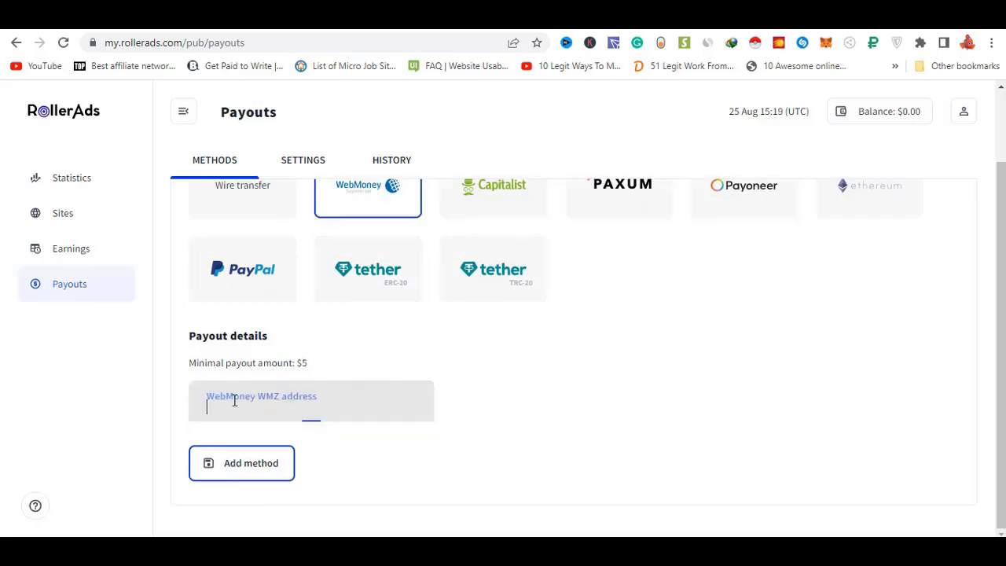
click(250, 469)
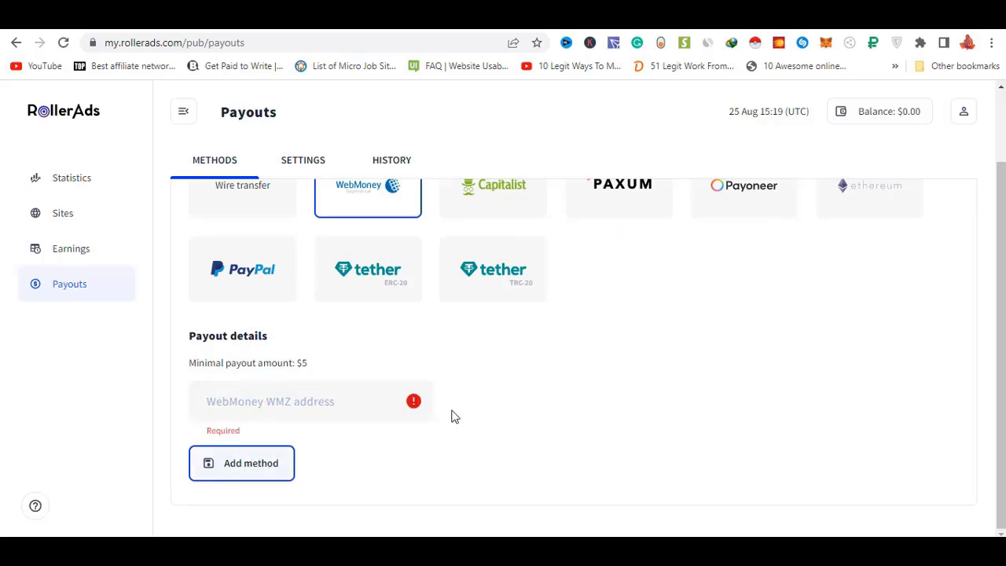
click(297, 172)
scroll(420, 331, down, 1)
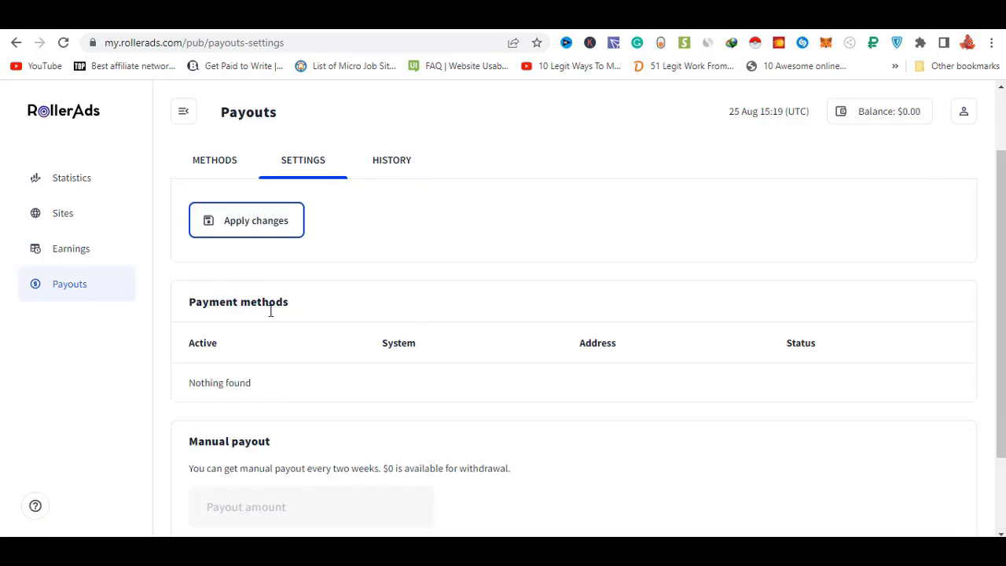
- Toggle between Manual and Auto payouts, keep Auto with net30 frequency, and apply the changes
scroll(216, 346, down, 2)
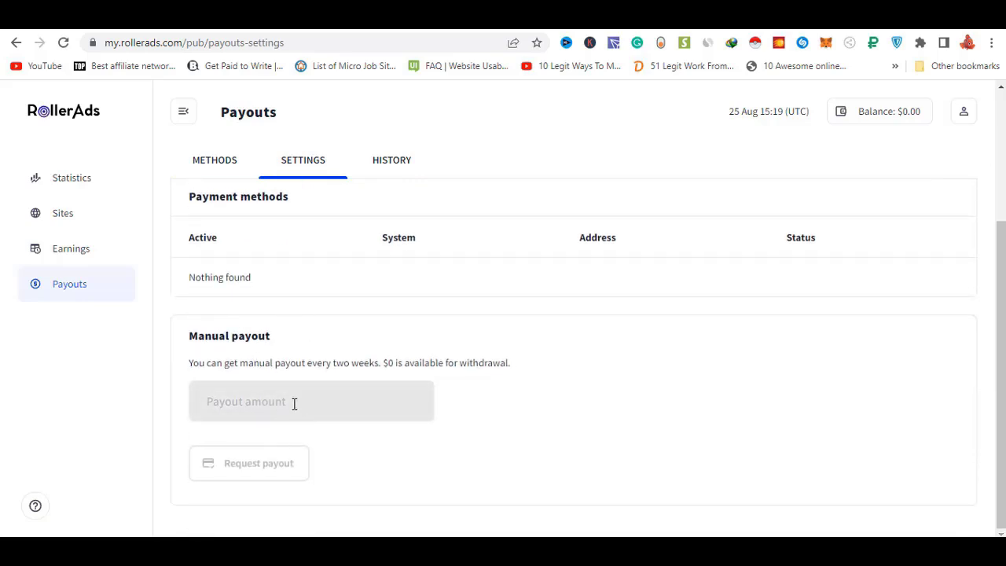
scroll(470, 373, up, 3)
click(217, 259)
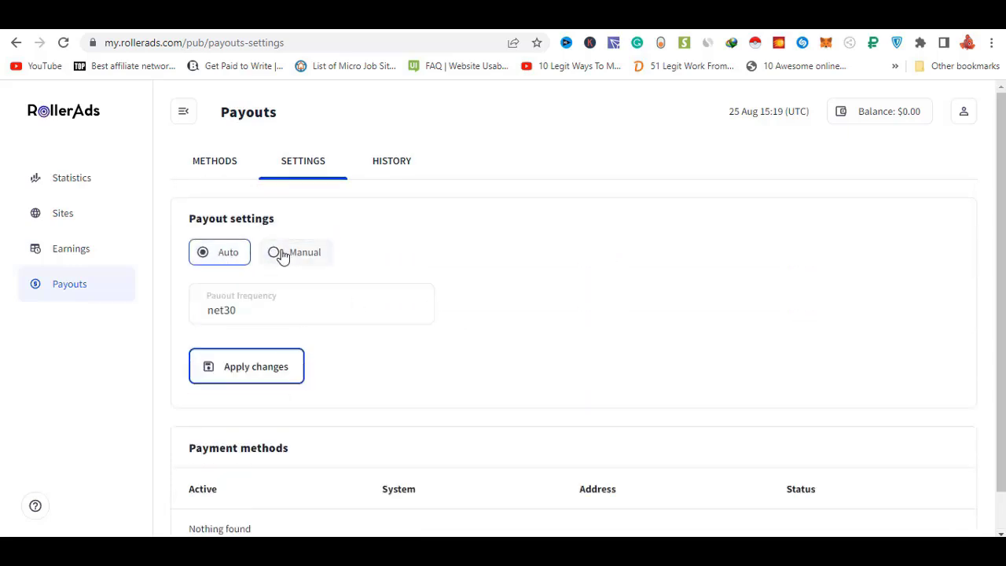
click(281, 257)
click(202, 253)
click(274, 252)
click(276, 313)
mouse_move(36, 505)
mouse_move(93, 511)
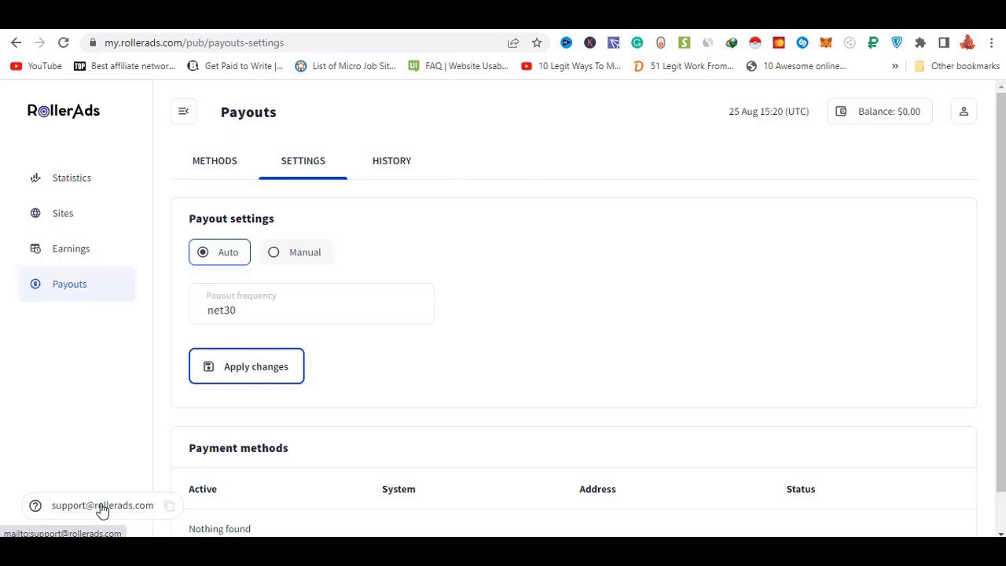
- Open the Profile page from the account menu and go to the old, new and confirm password fields
click(964, 114)
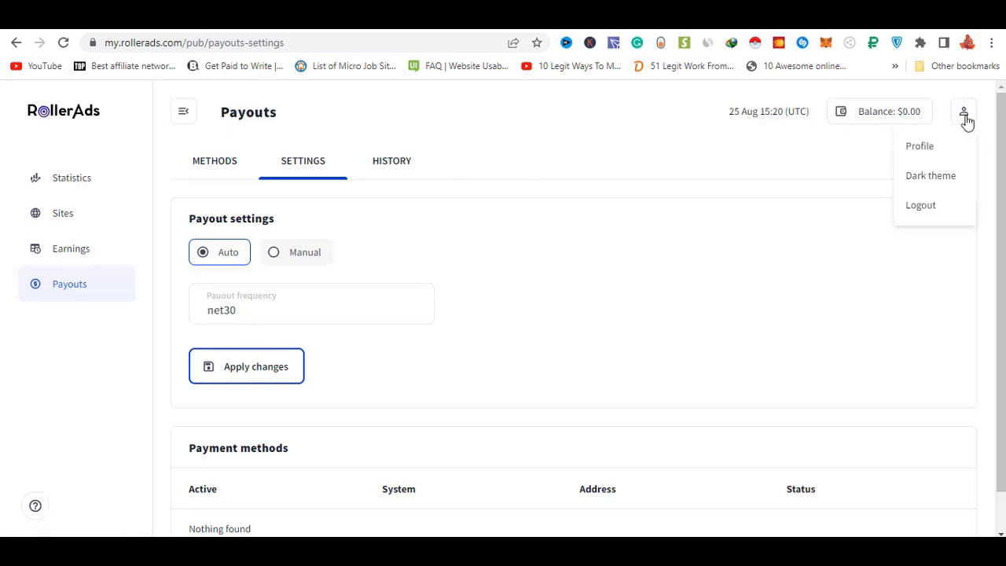
click(920, 146)
key(ctrl+Tab)
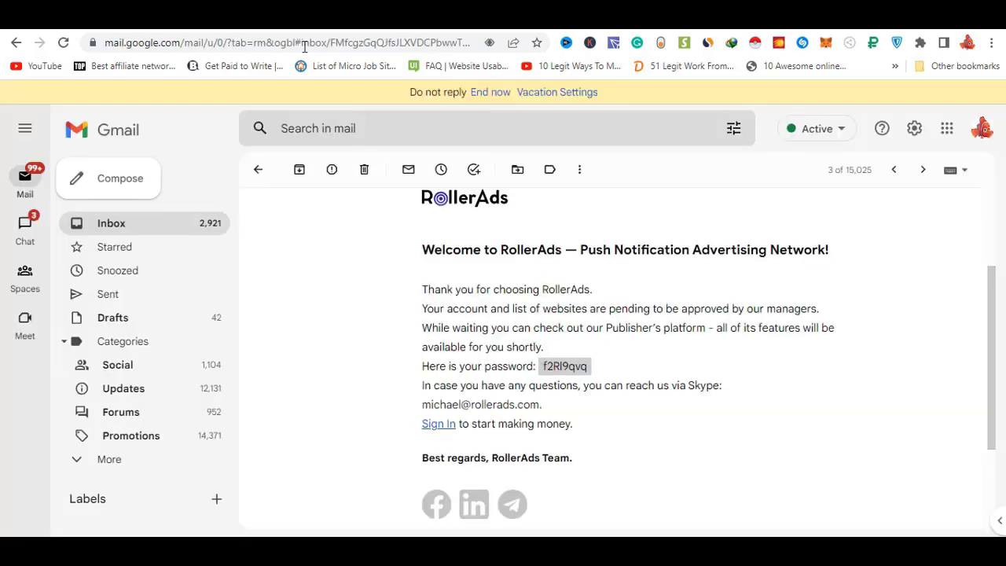
key(ctrl+shift+Tab)
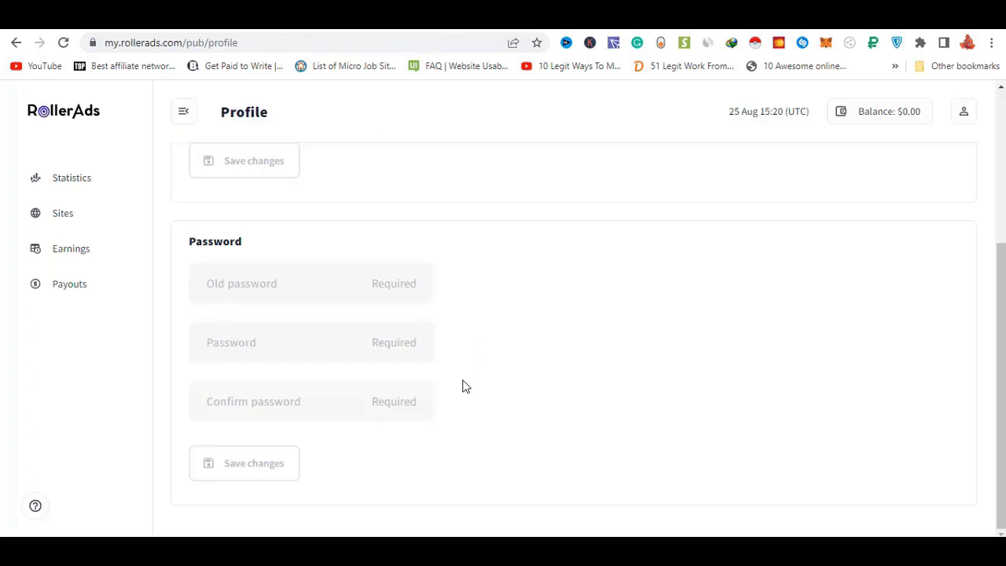
click(396, 293)
click(373, 405)
click(396, 320)
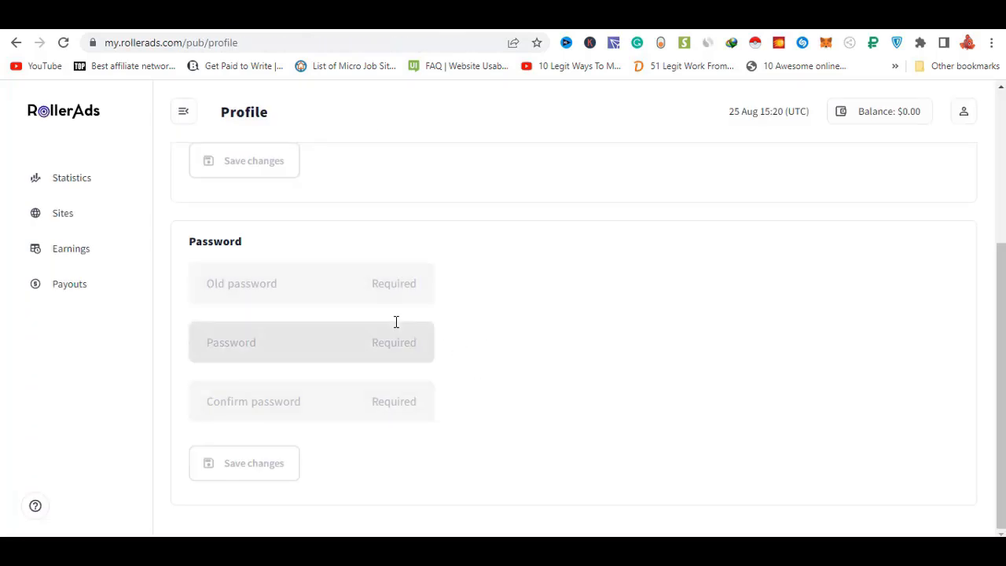